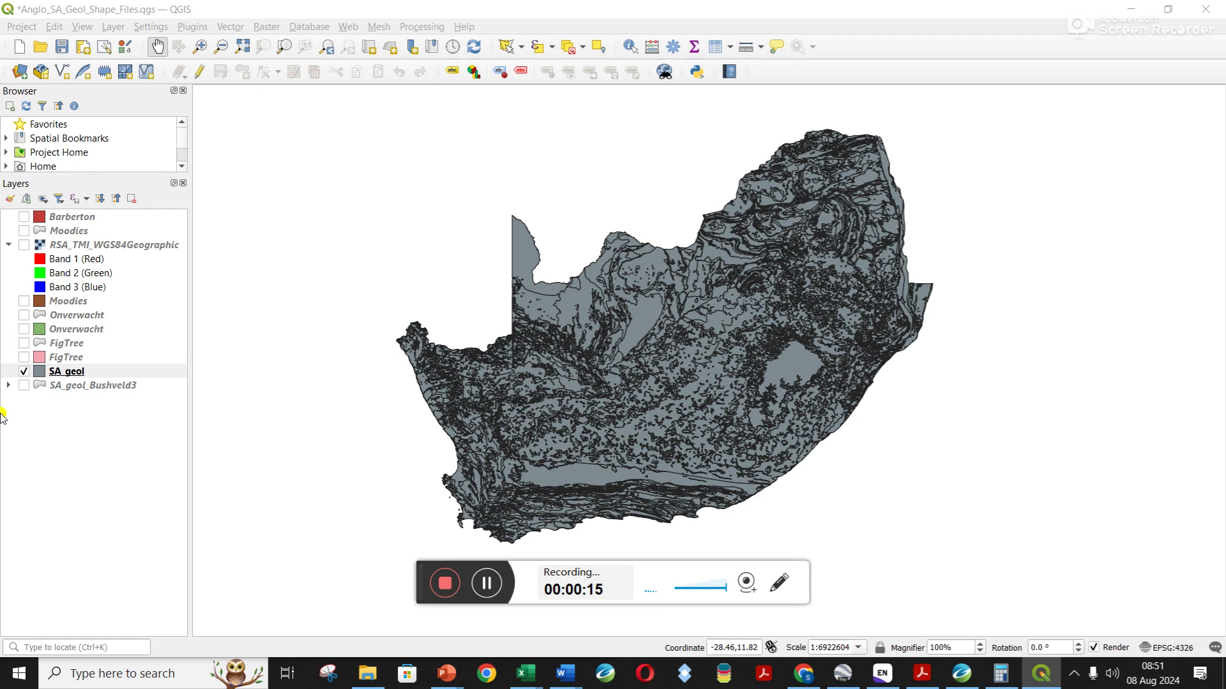
Open the SA_geol attribute table and restore it to a smaller window
click(23, 372)
click(24, 372)
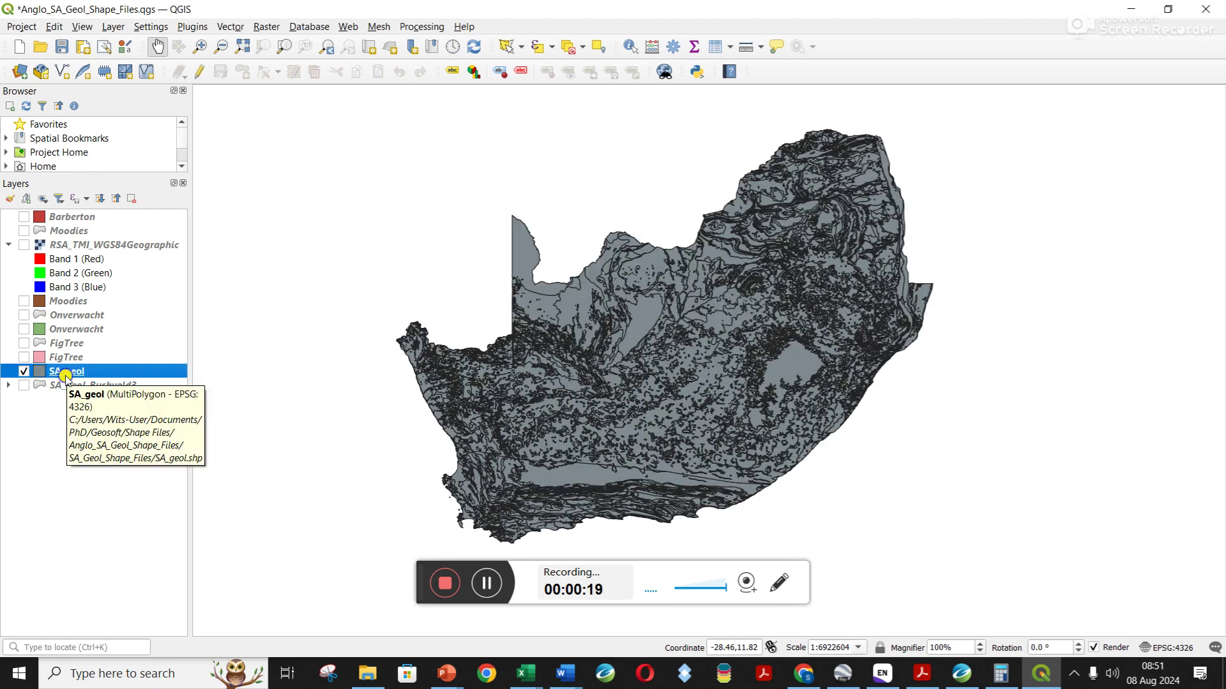
right_click(65, 376)
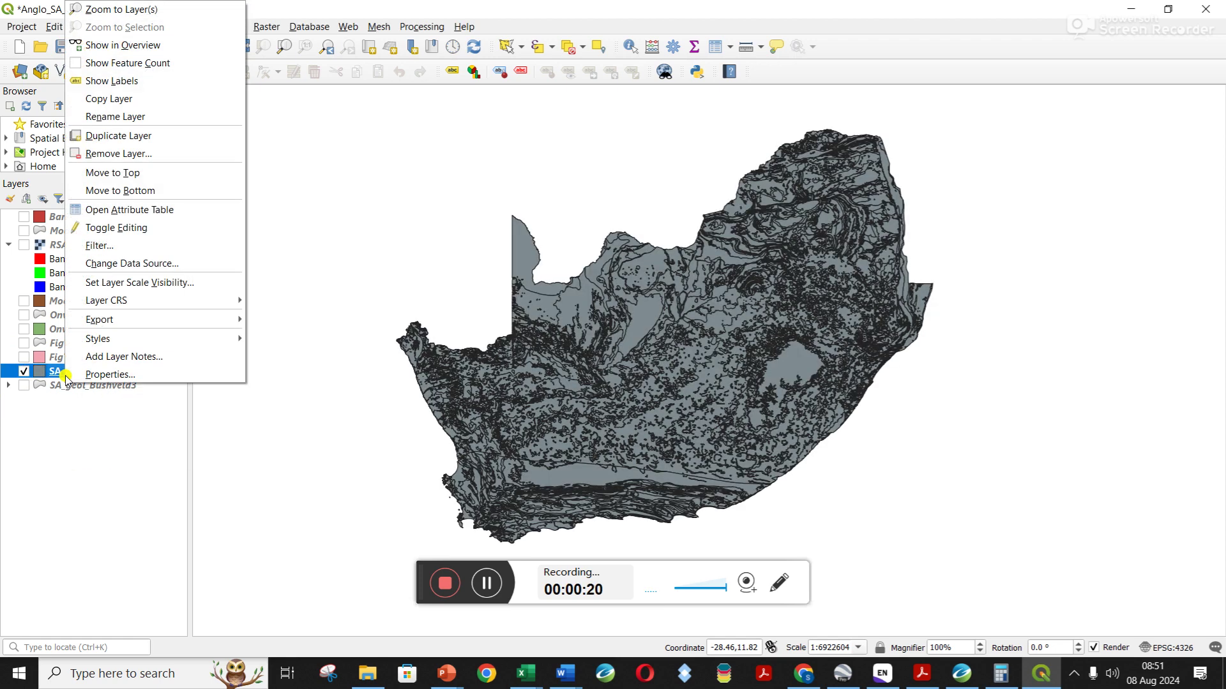
click(131, 210)
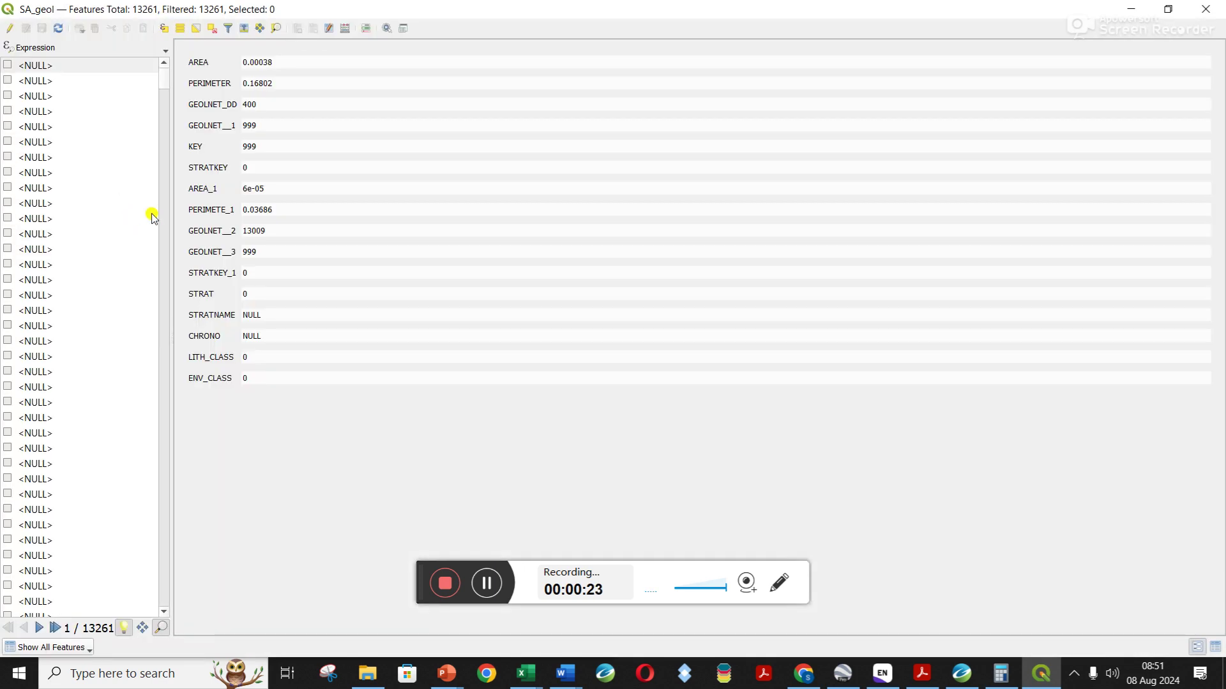
click(1167, 9)
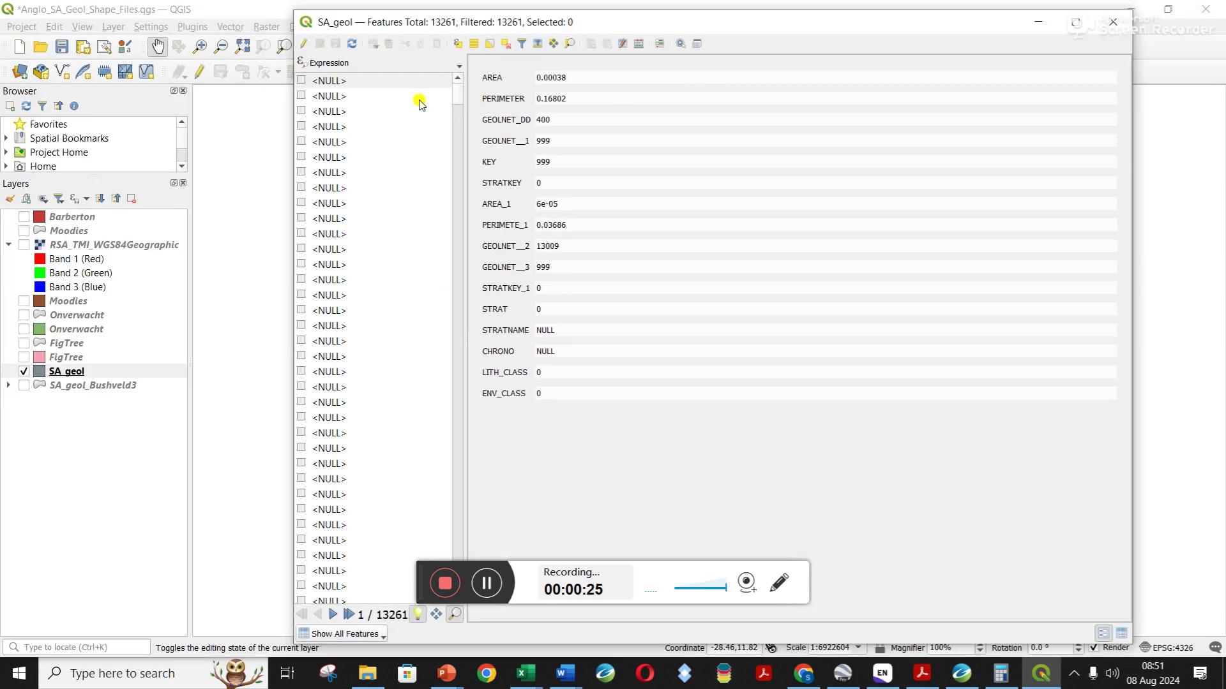
Set the feature list's column preview to STRATNAME
click(457, 65)
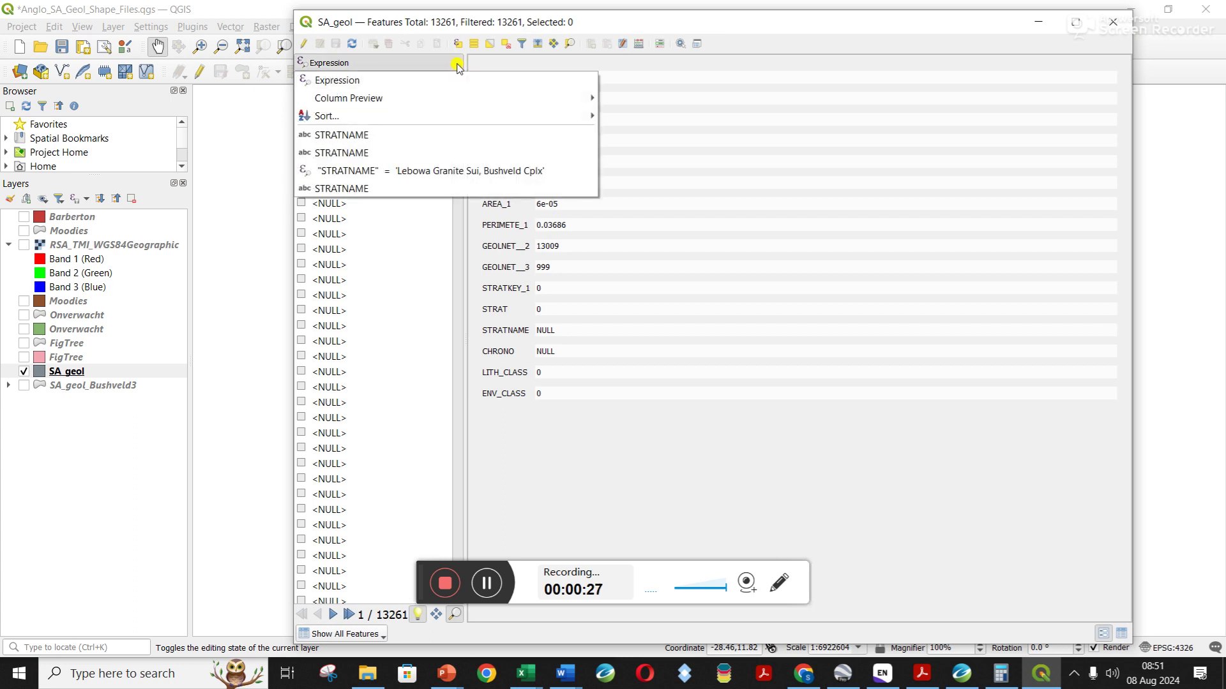
mouse_move(472, 97)
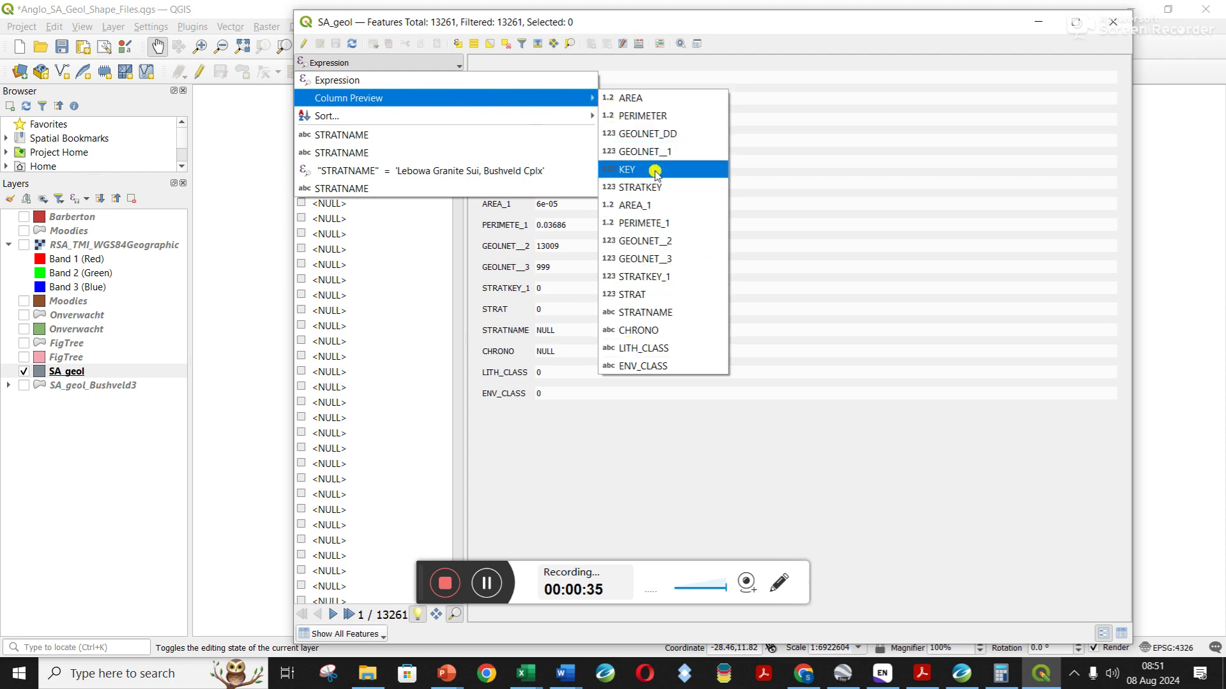
click(561, 435)
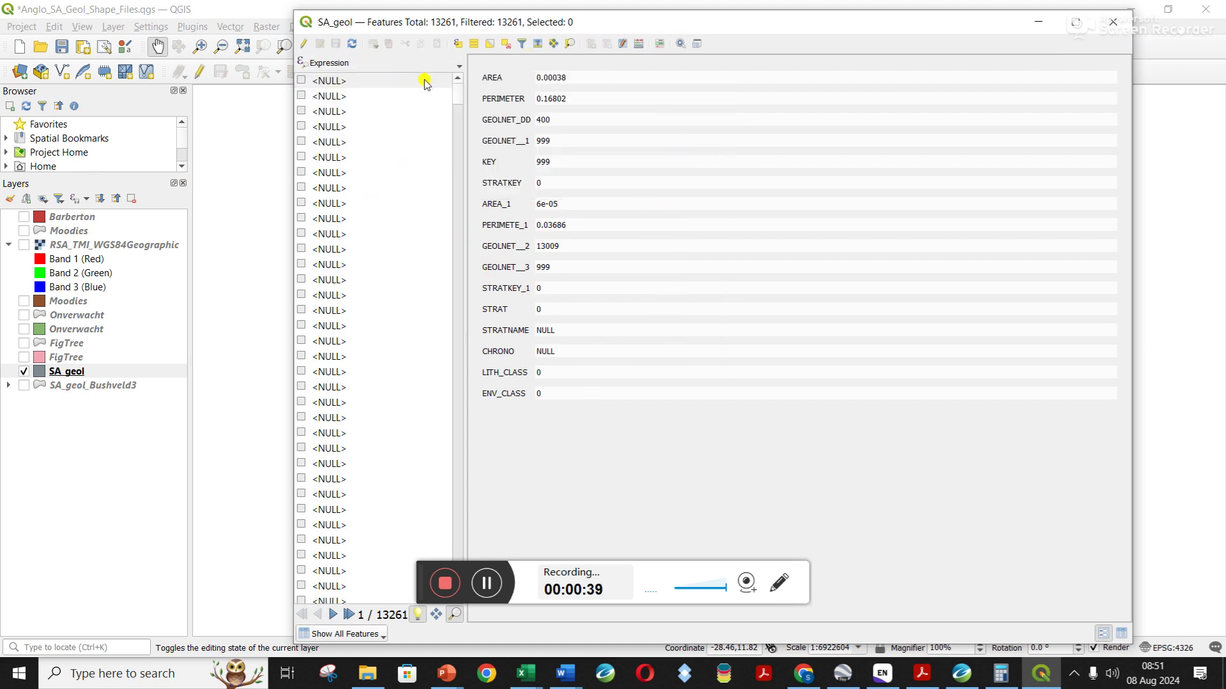
click(456, 66)
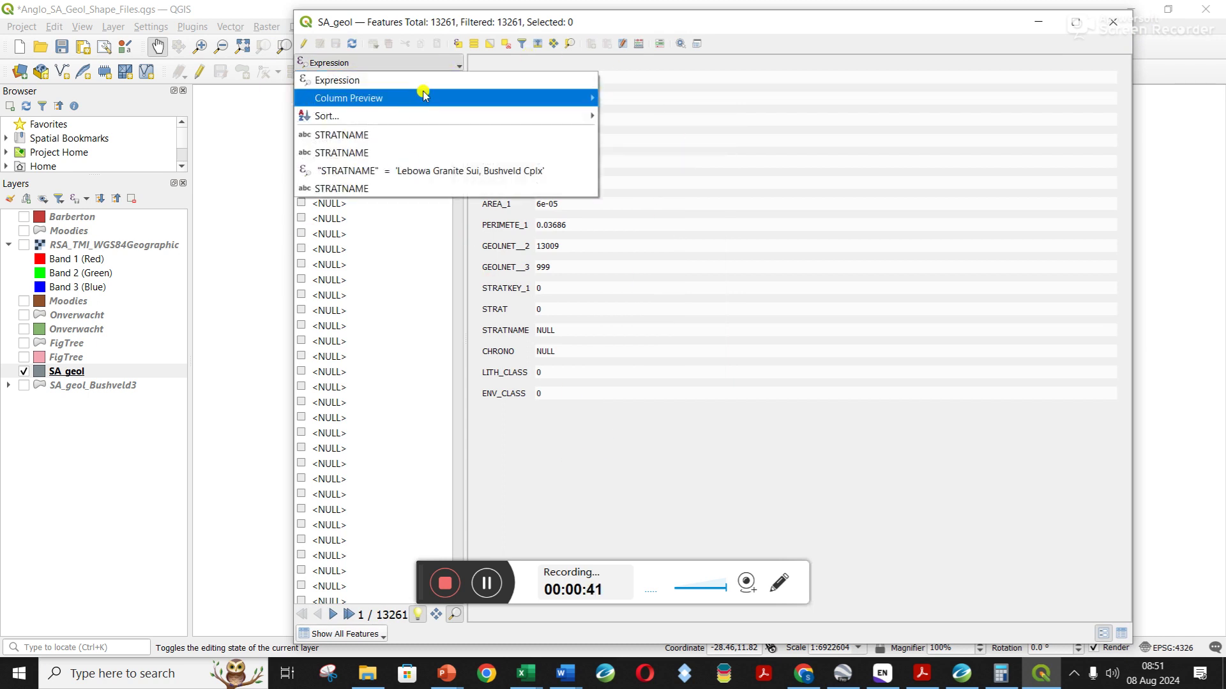
mouse_move(423, 97)
click(646, 312)
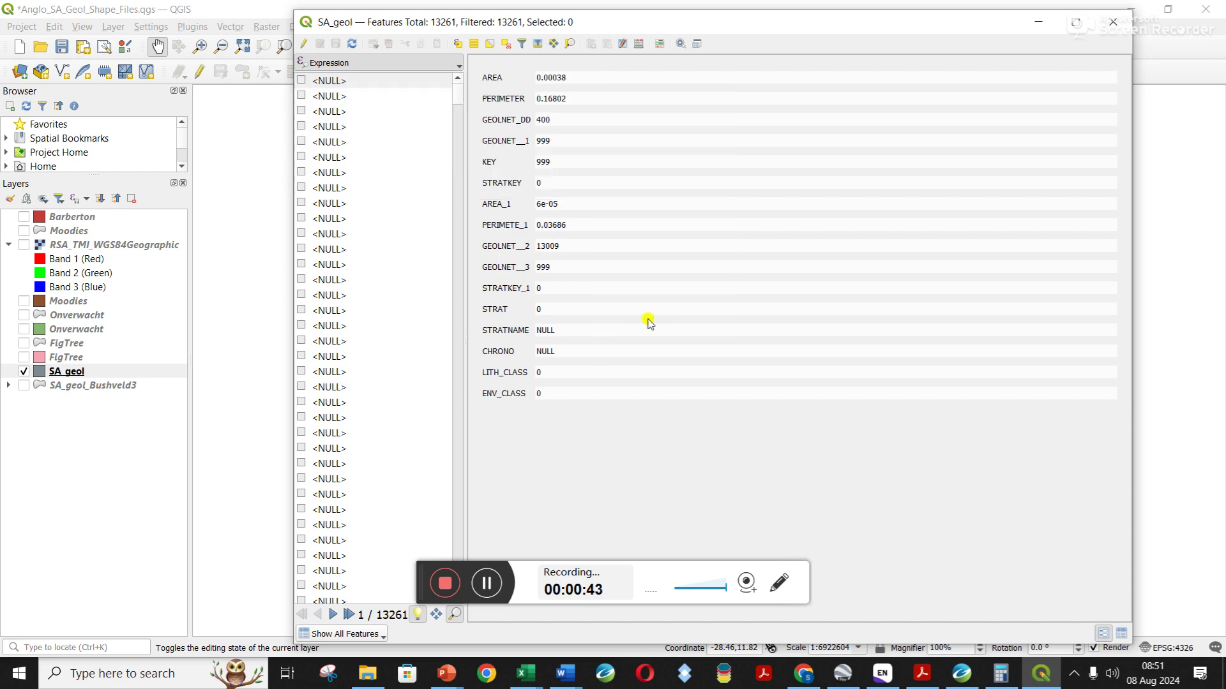
drag(457, 96, 457, 307)
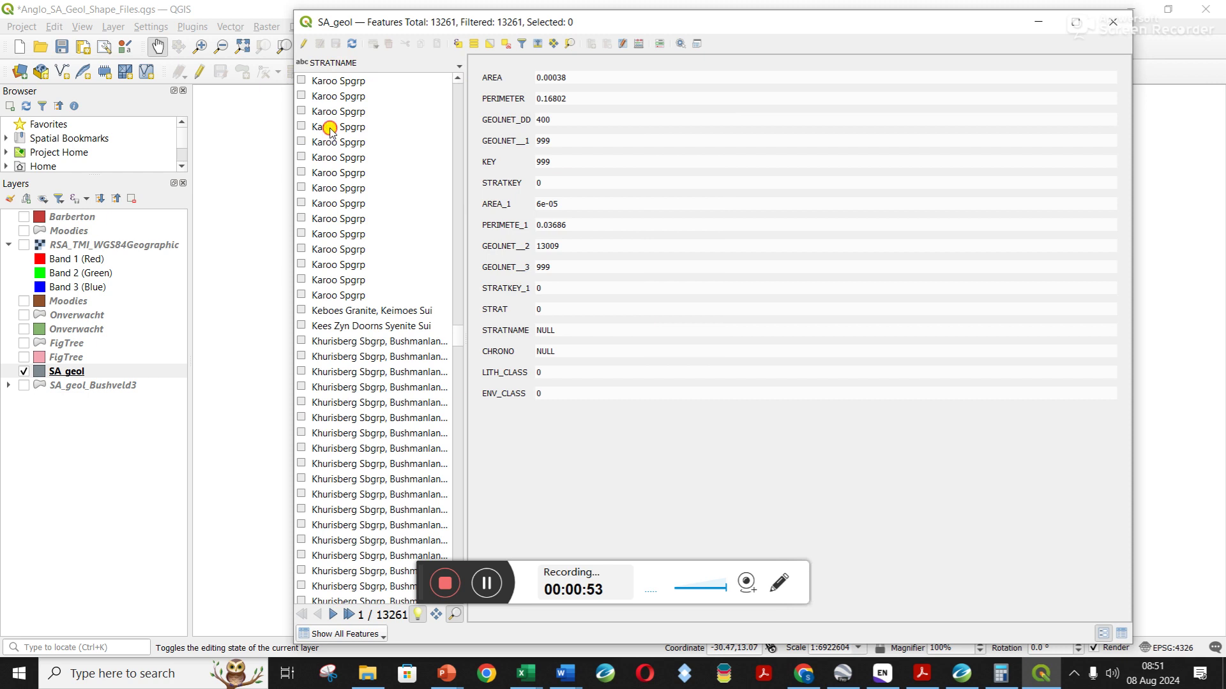
Pick a Karoo Spgrp feature in the list to view it on the map
click(329, 128)
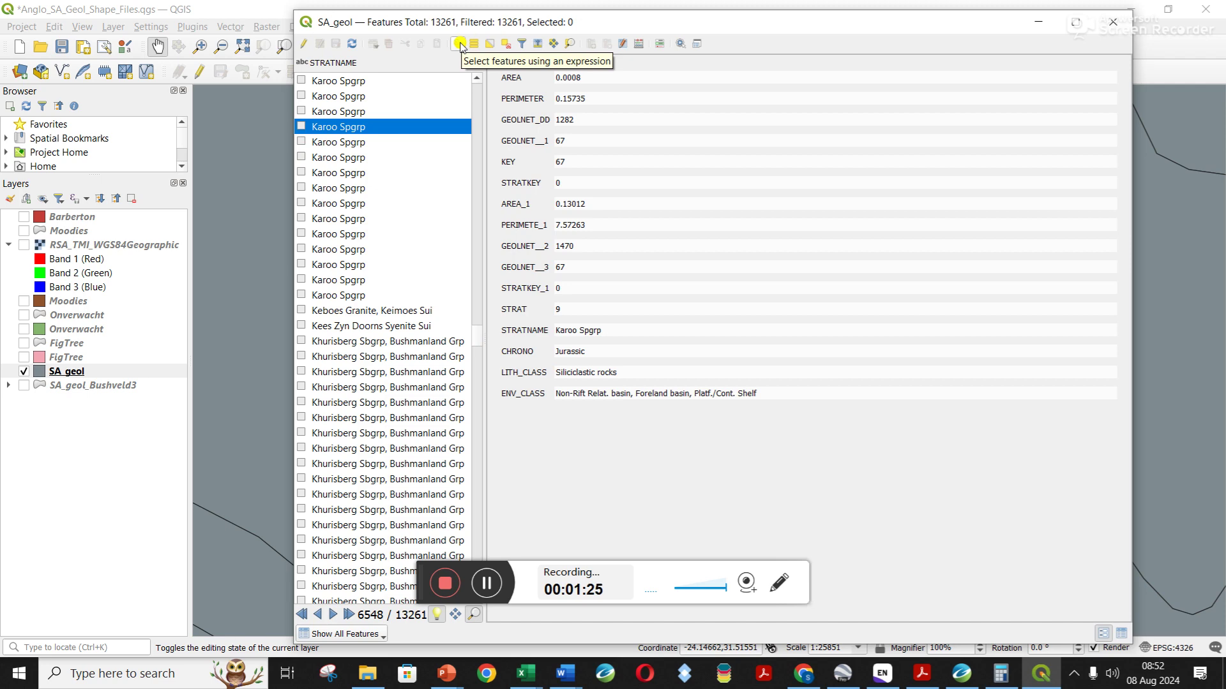
Reopen the SA_geol attribute table and start selecting features by expression
click(1113, 22)
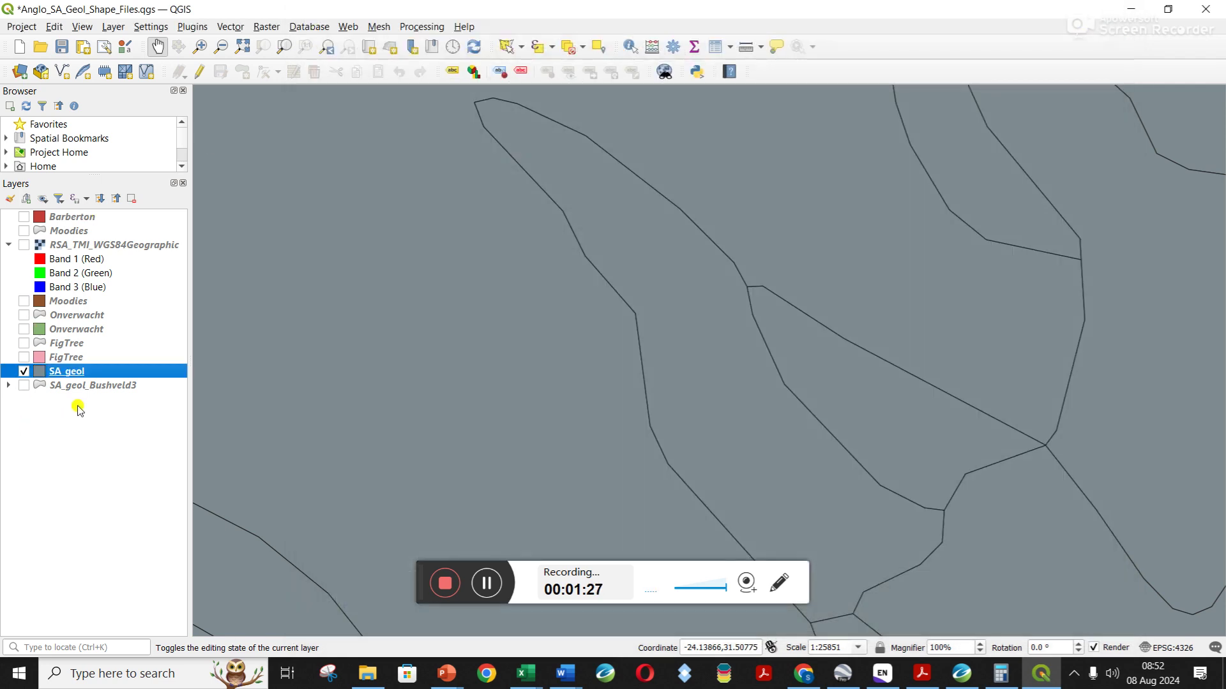
right_click(73, 377)
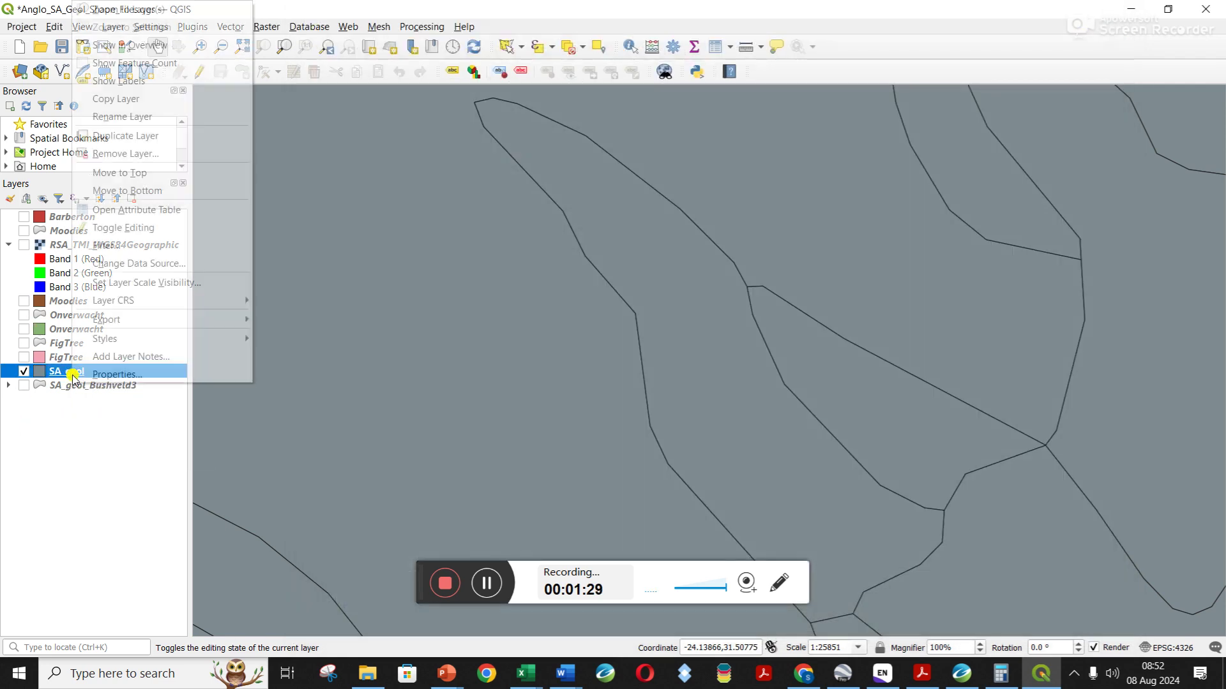
click(194, 210)
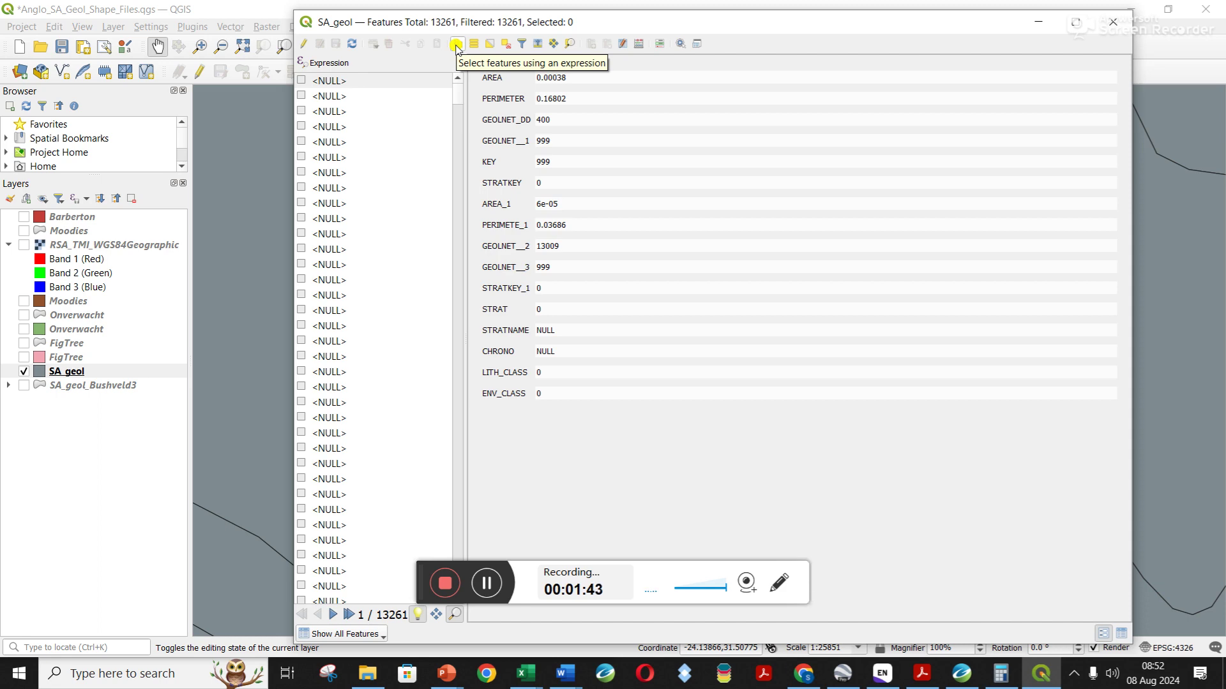
click(456, 45)
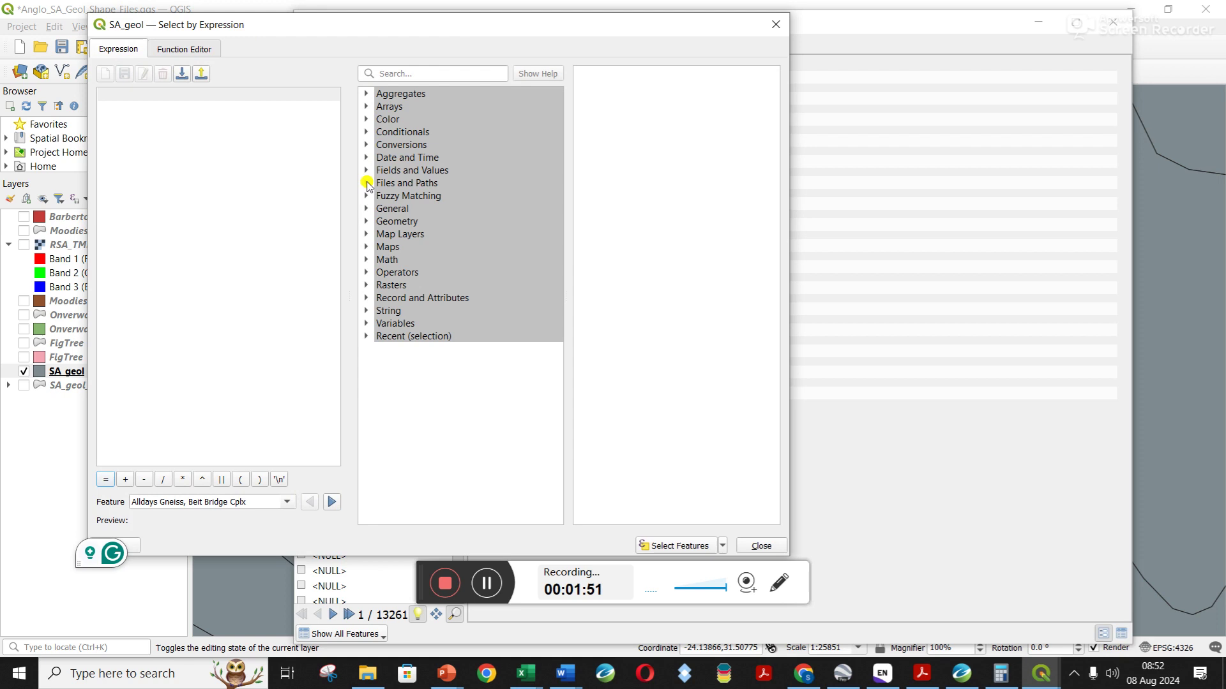
Select features with "STRATNAME" = 'Lebowa Granite Sui, Bushveld Cplx', picking the value from the unique values list
click(365, 173)
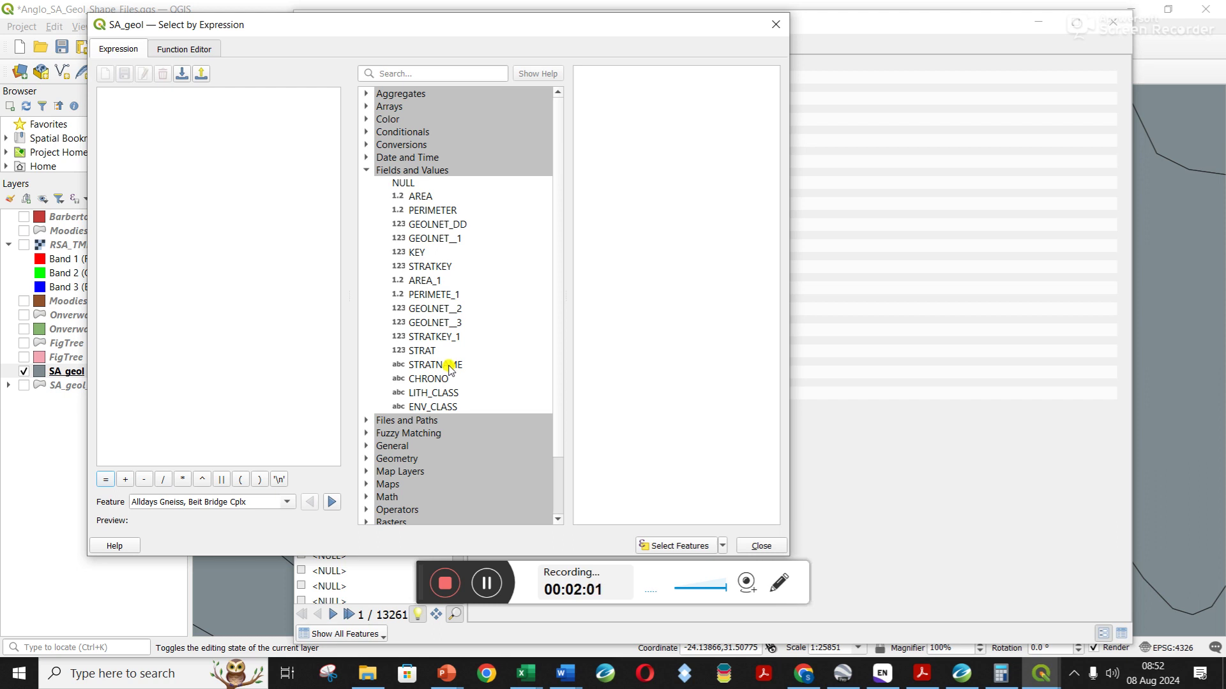
double_click(449, 367)
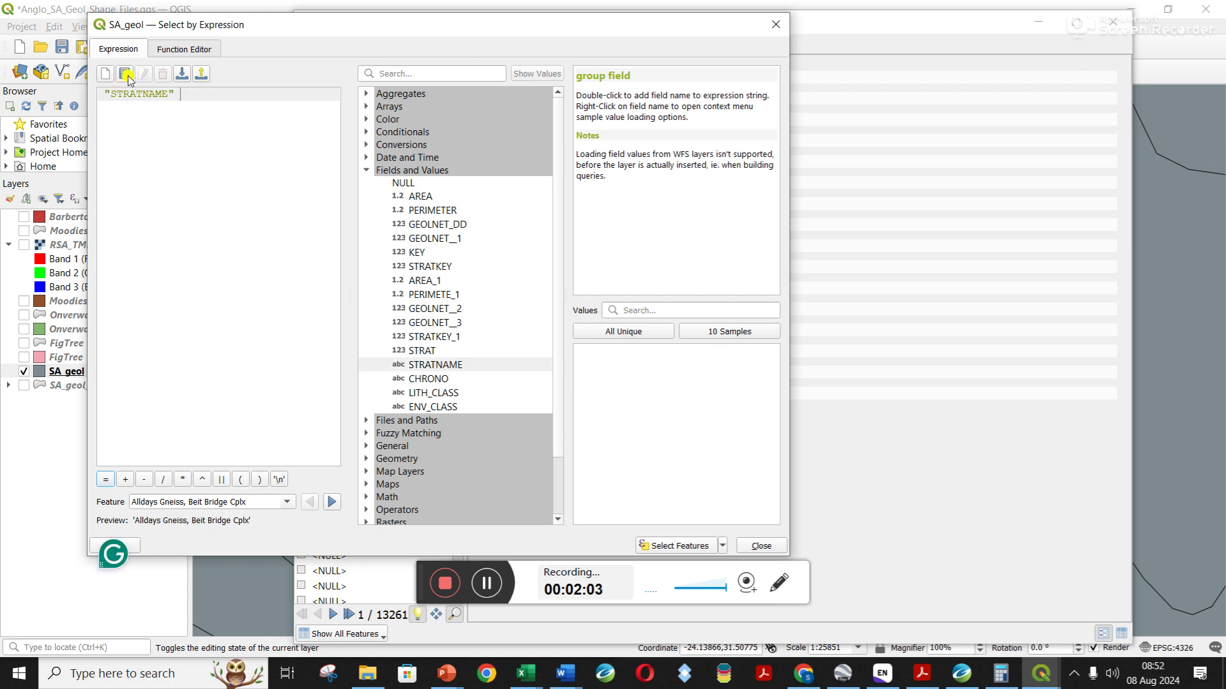
click(105, 480)
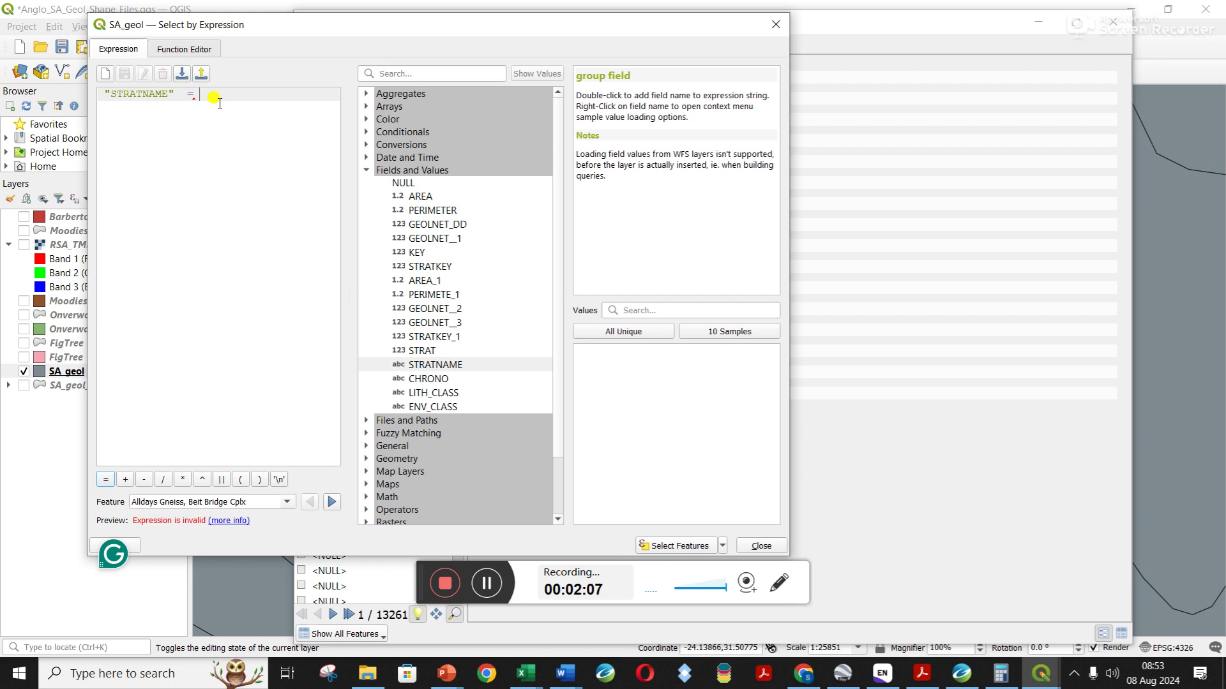
click(615, 331)
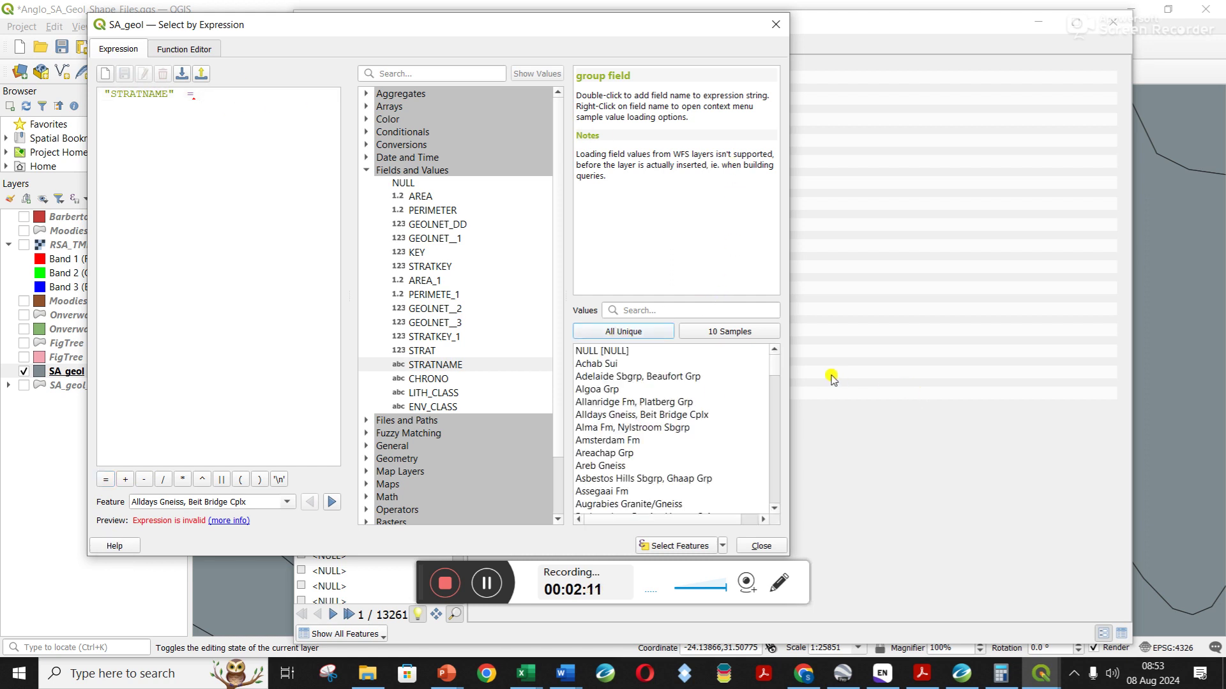
drag(774, 363, 792, 437)
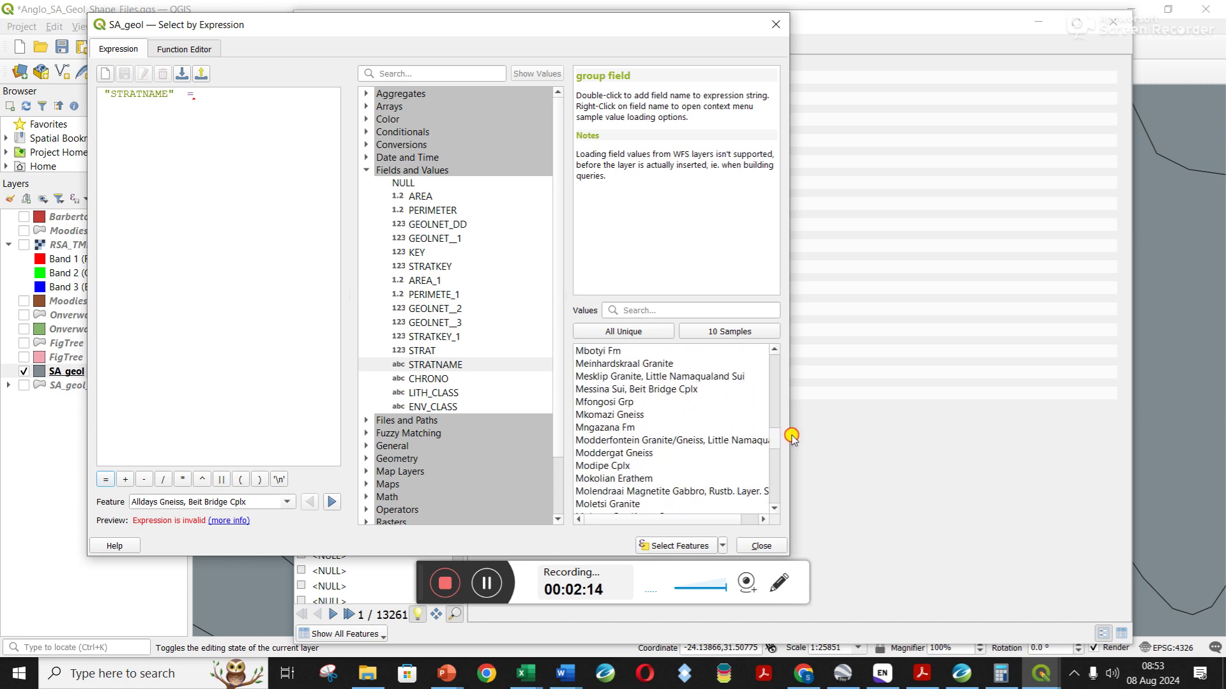
click(641, 311)
text(leb)
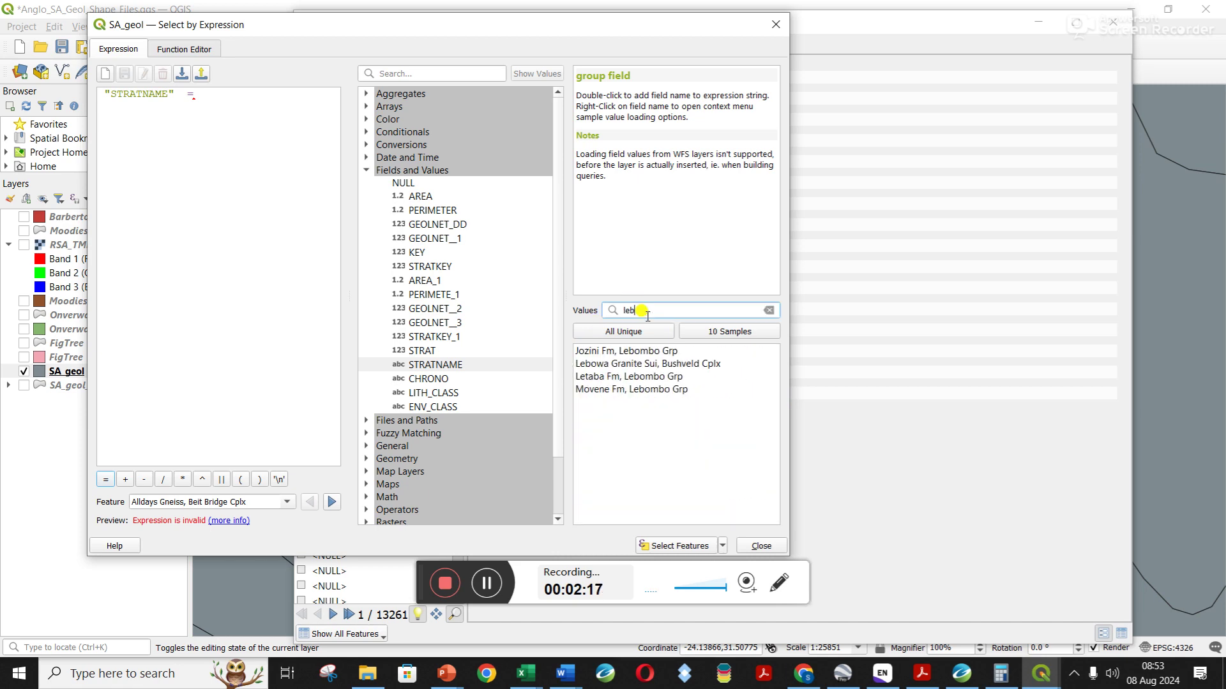
click(650, 364)
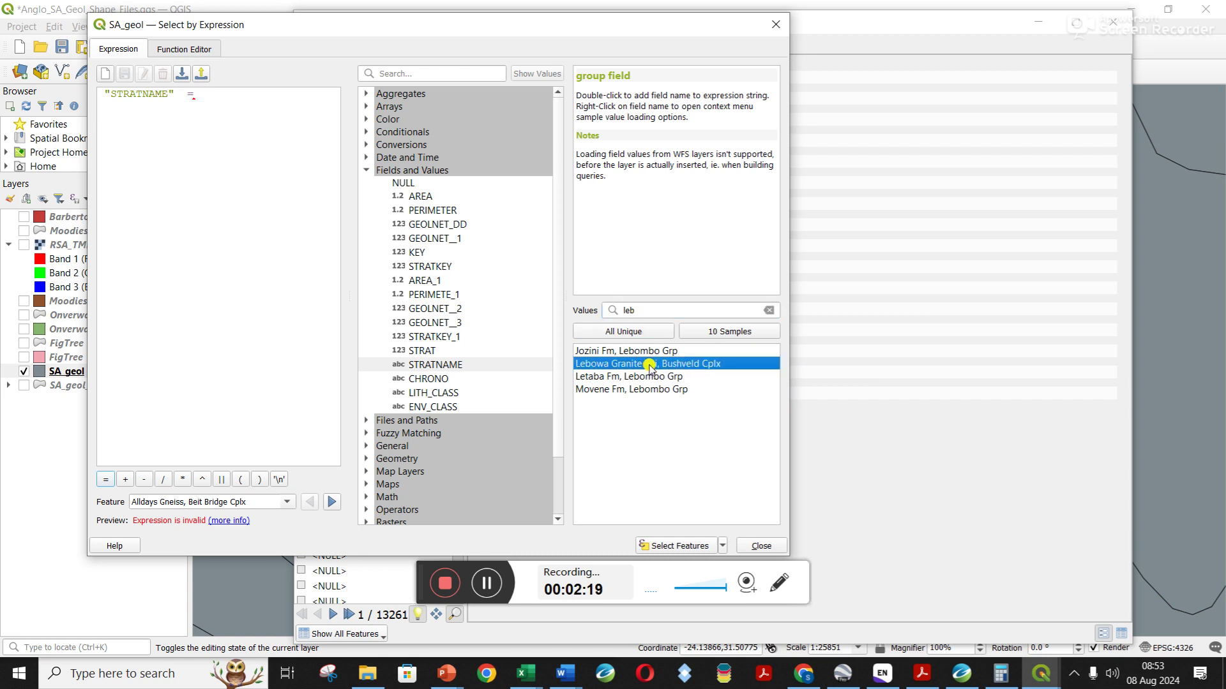
double_click(649, 364)
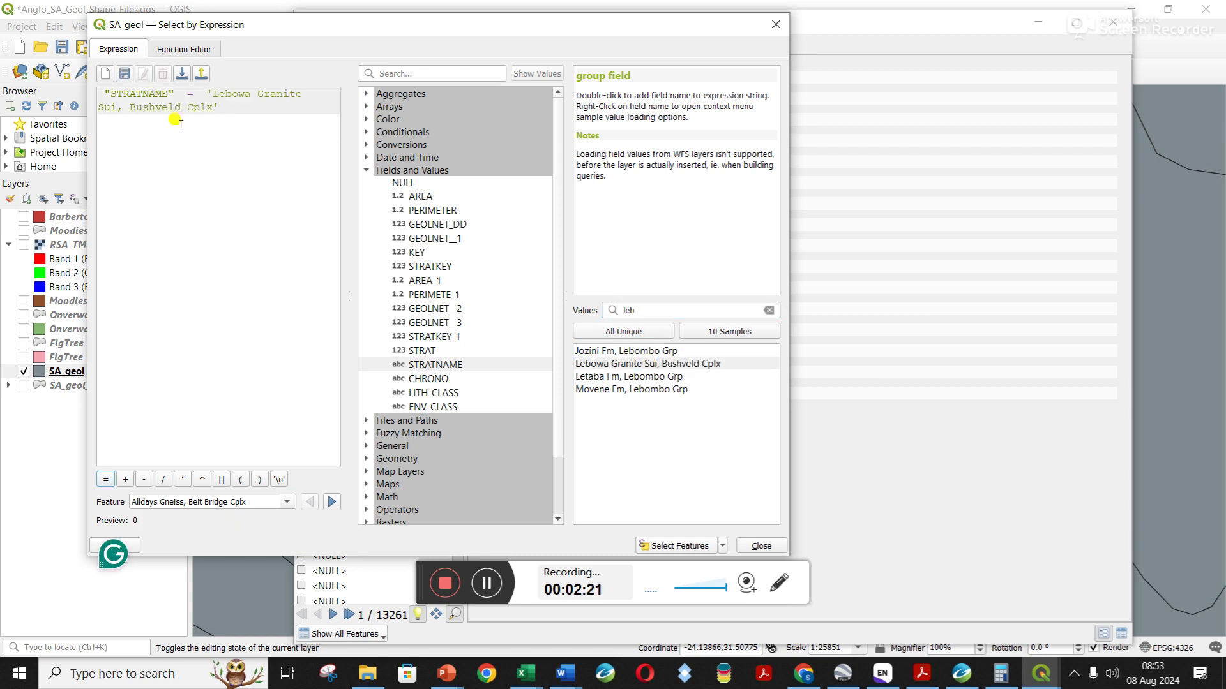
click(664, 550)
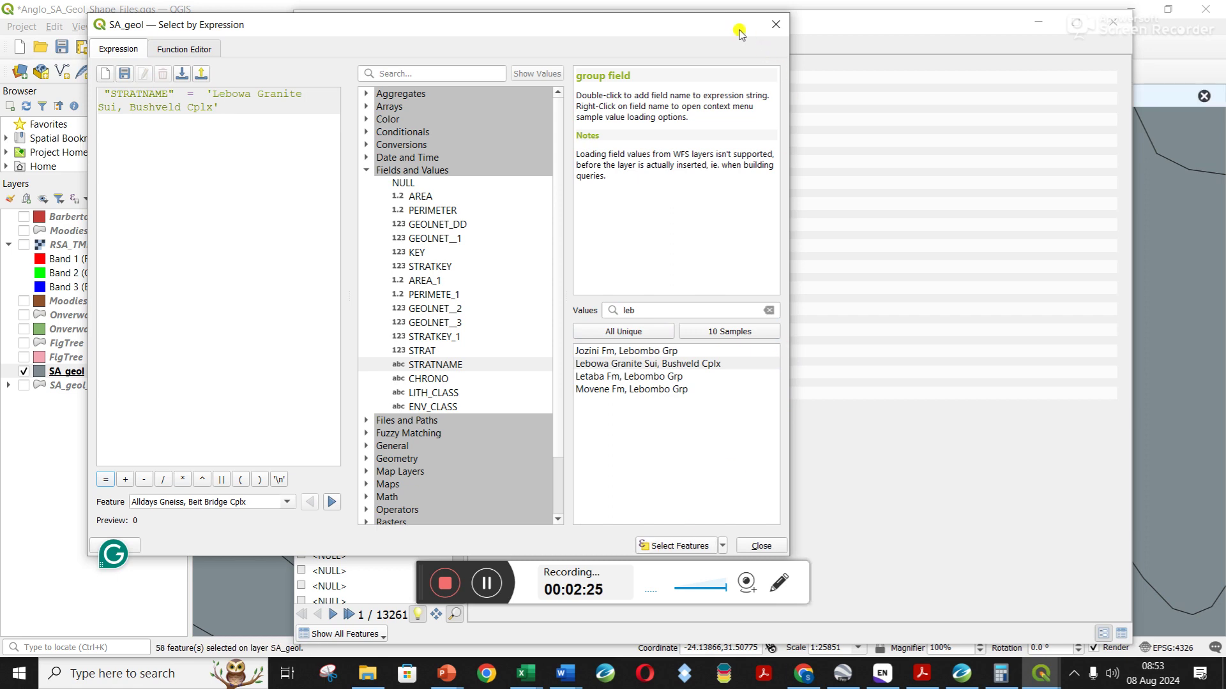
Close the attribute table to view the 58 highlighted Lebowa Granite polygons on the map
drag(745, 36, 672, 597)
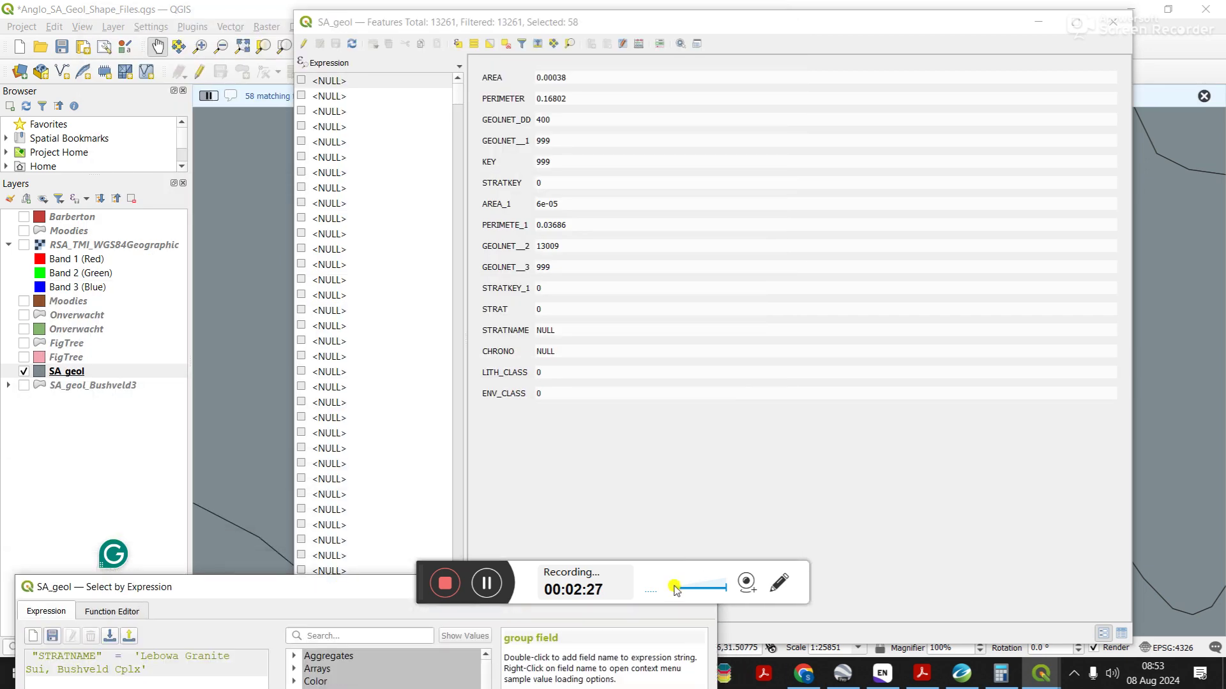
click(1114, 26)
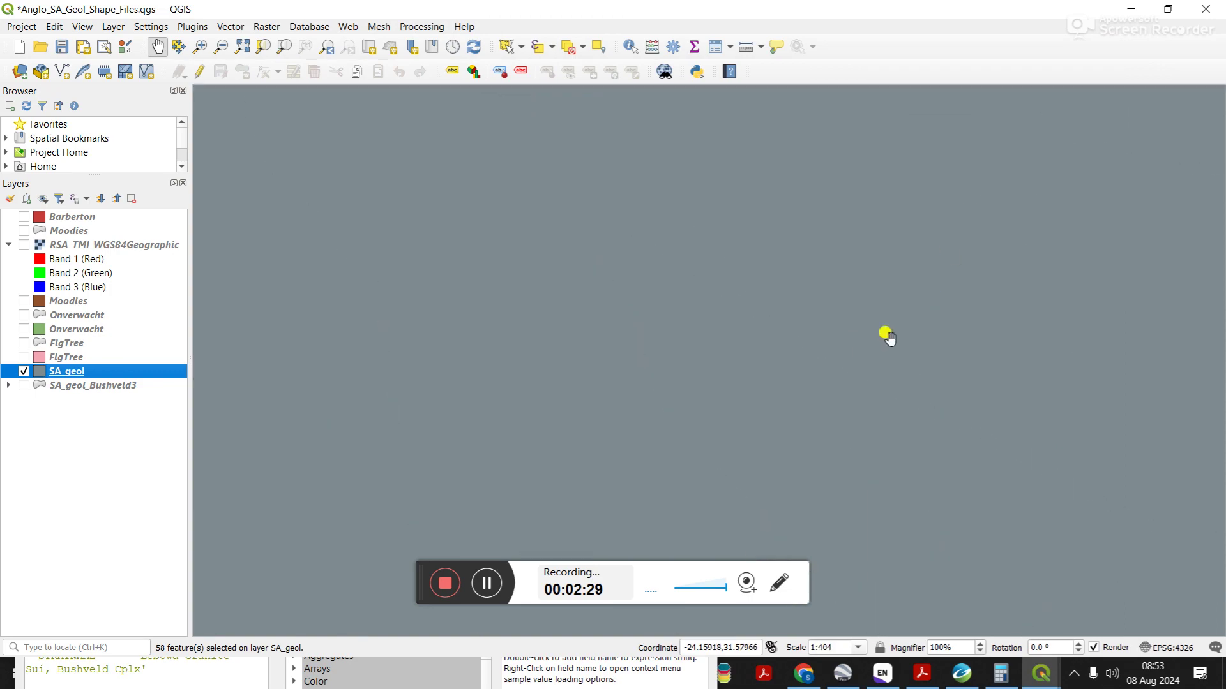
scroll(905, 339, down, 7)
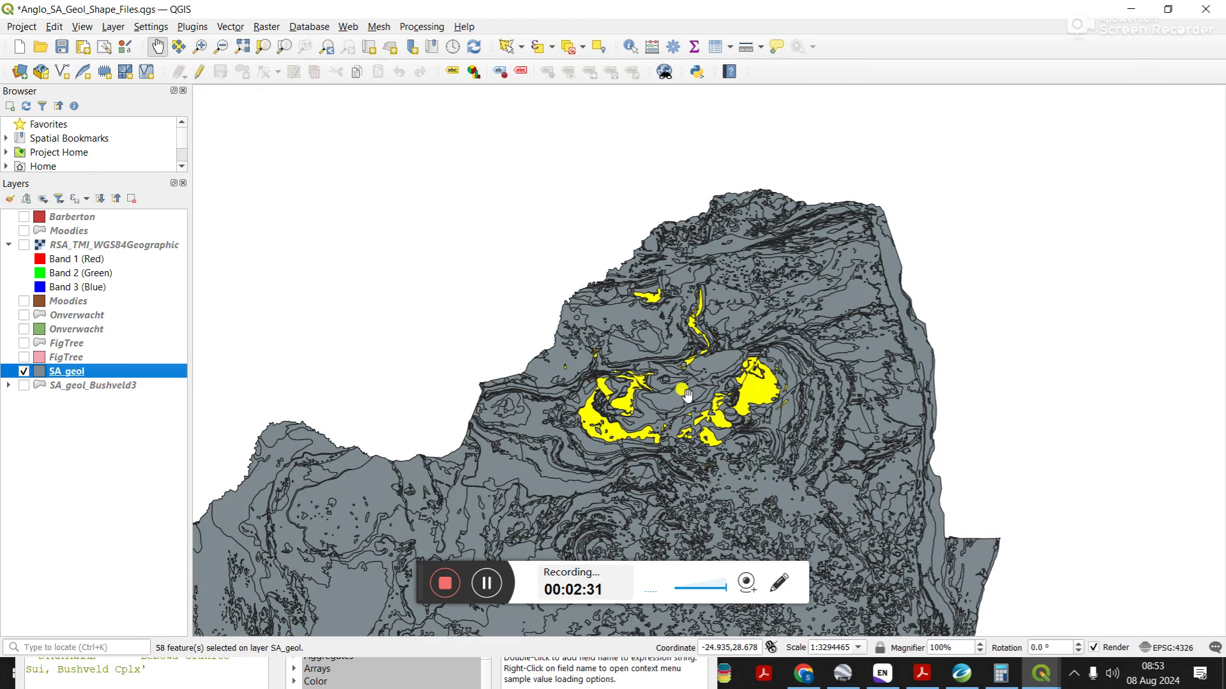
scroll(638, 414, up, 2)
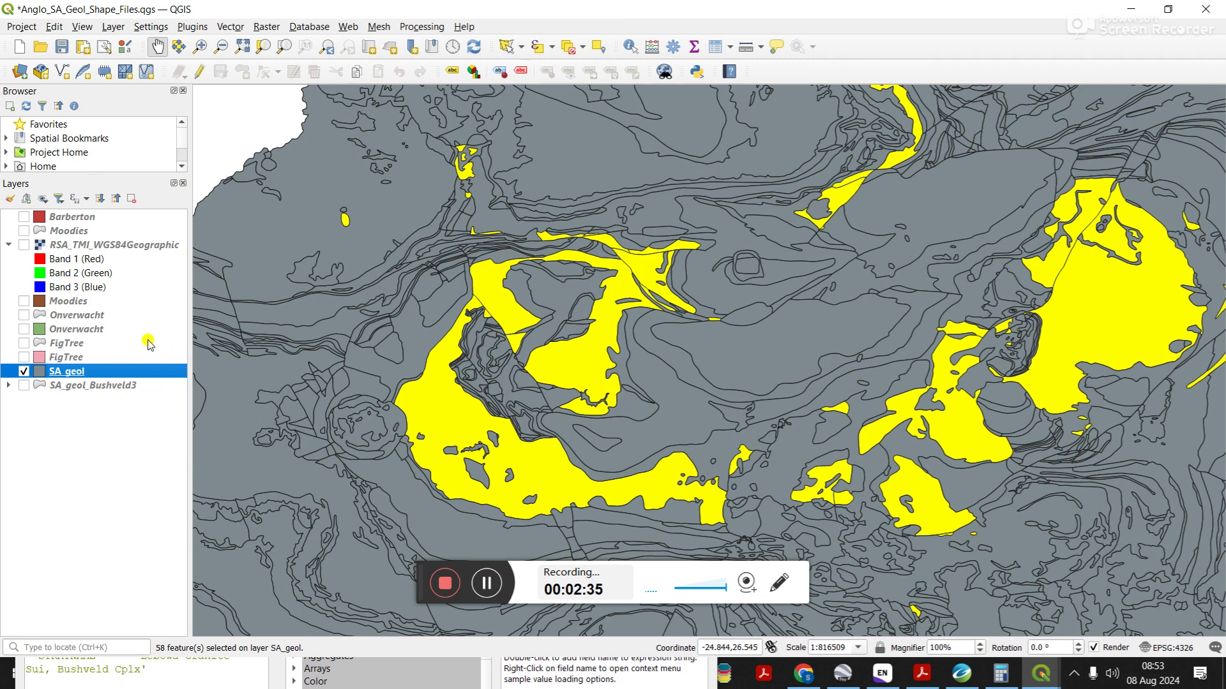
Save selected SA_geol features, browsing to the 1ArcGIS Shape Files_Final folder
right_click(89, 373)
mouse_move(181, 320)
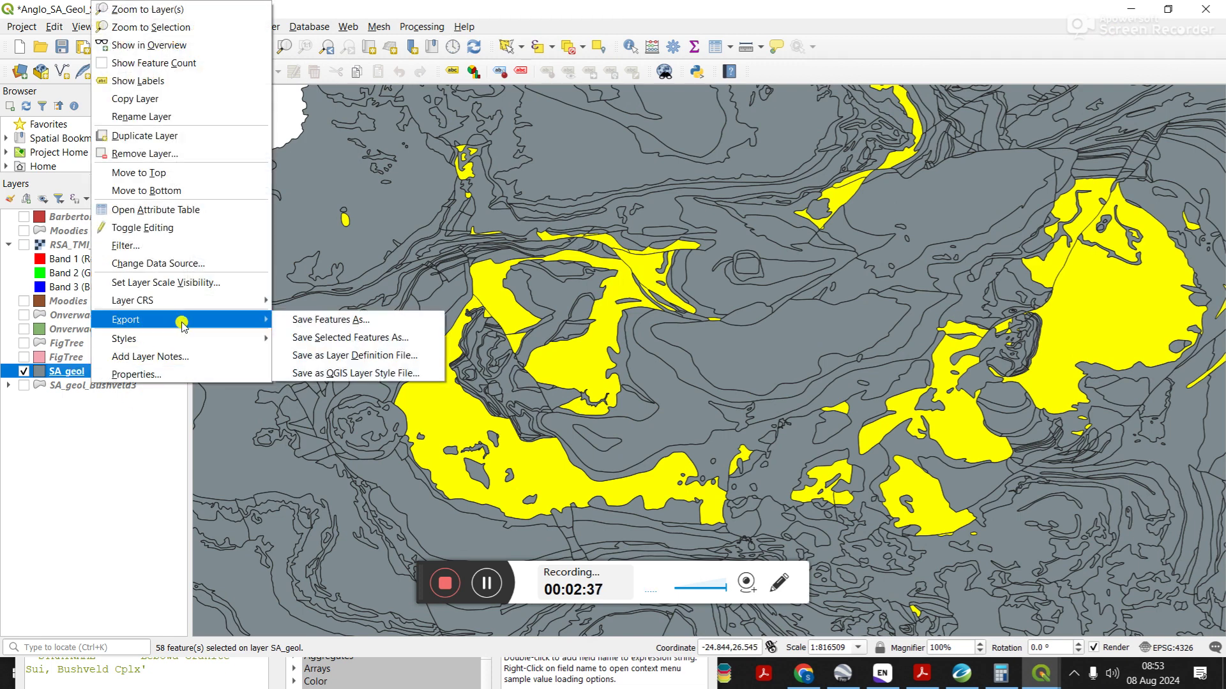
click(333, 338)
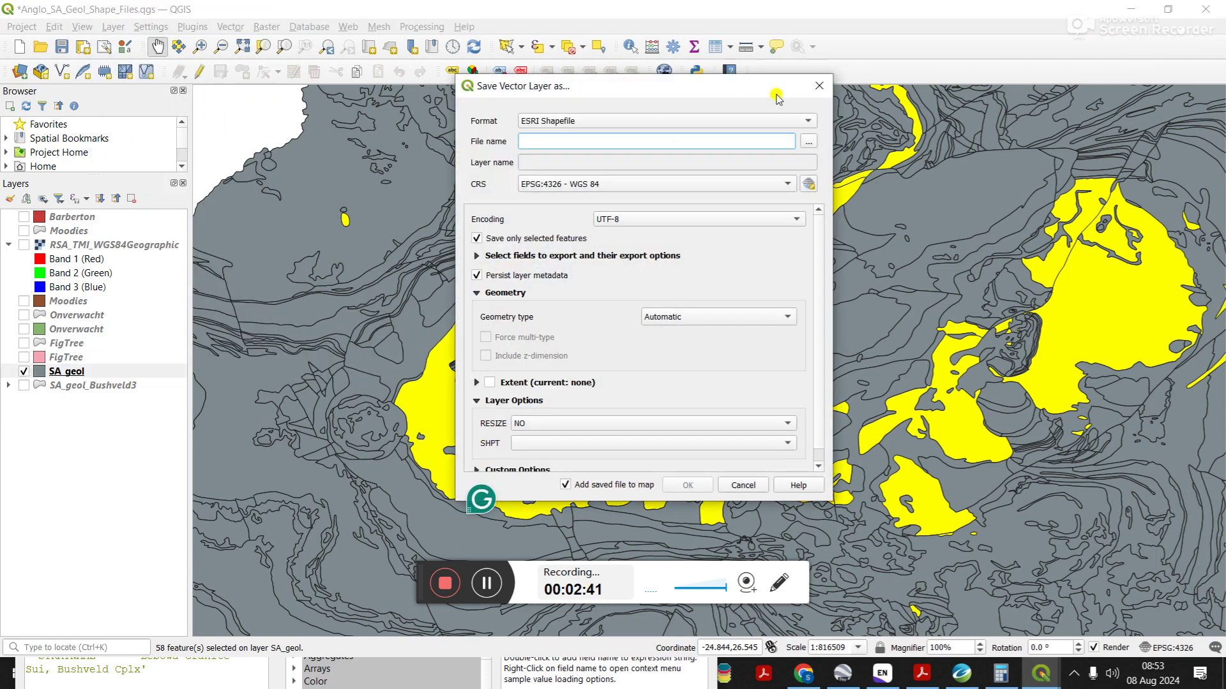
click(810, 139)
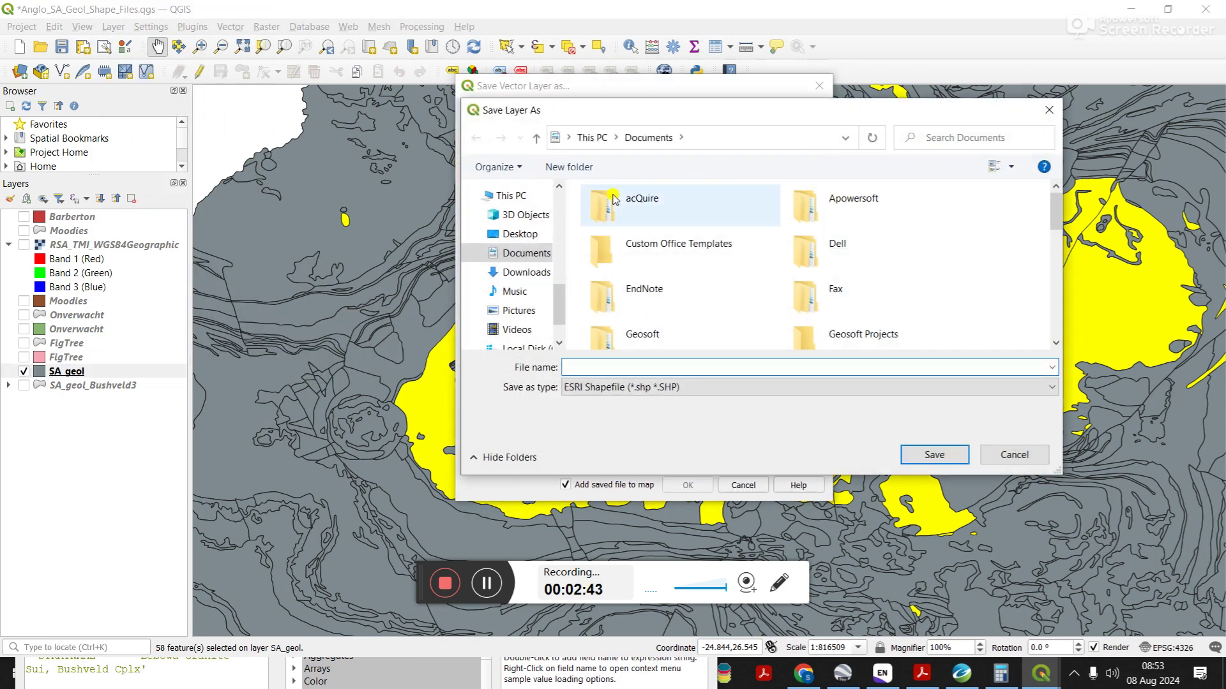
scroll(553, 313, up, 5)
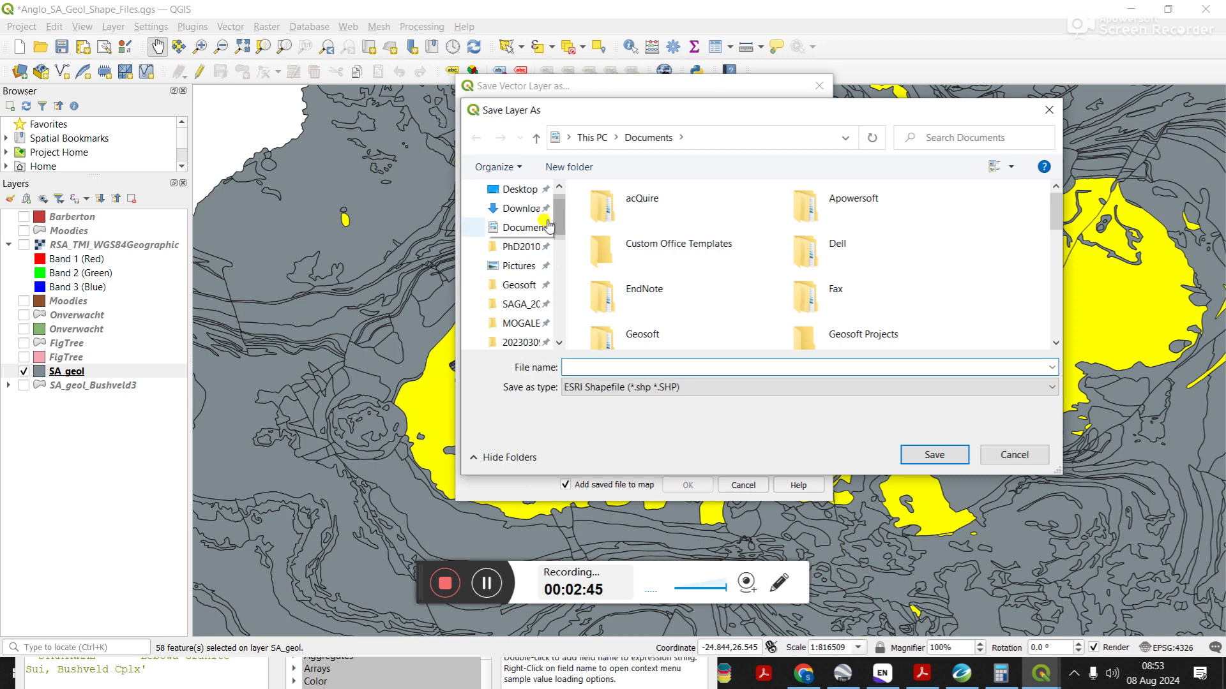
click(540, 288)
click(680, 248)
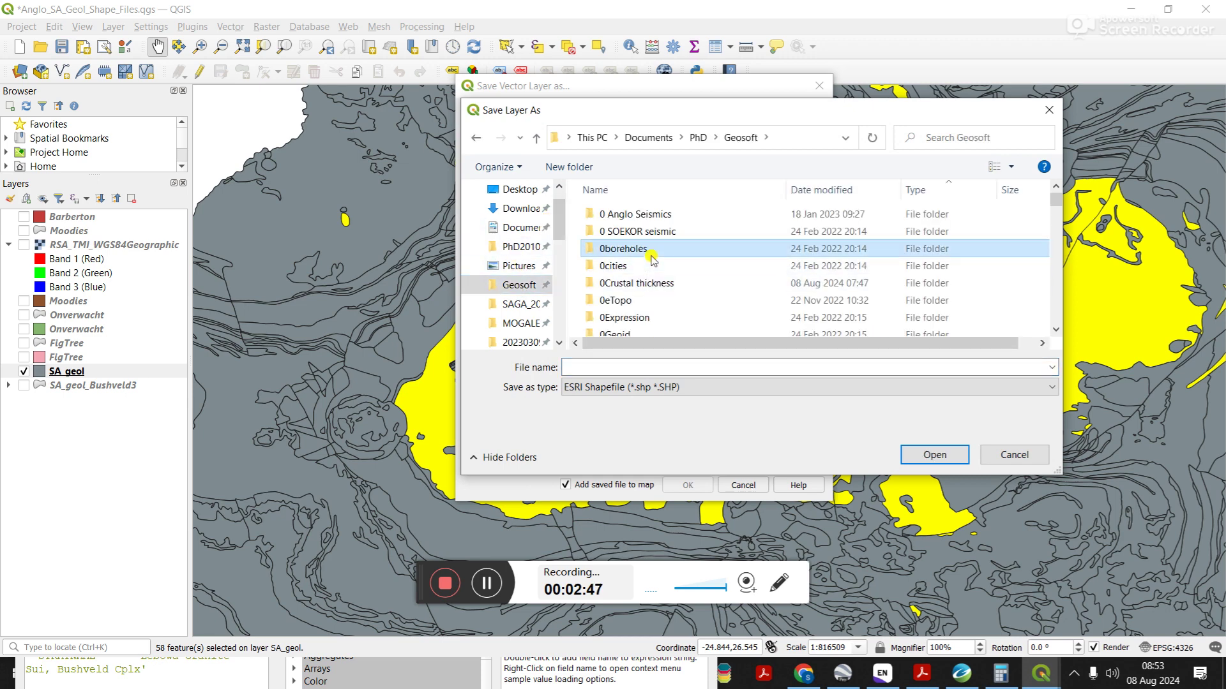
text(s)
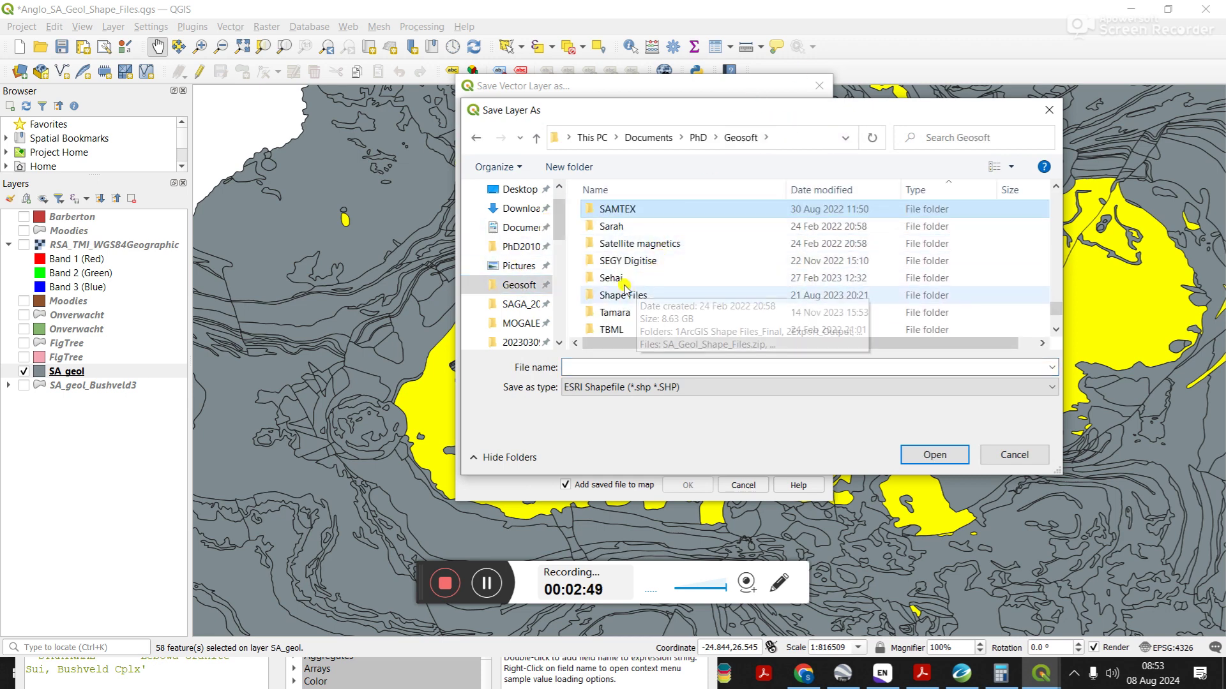
double_click(699, 294)
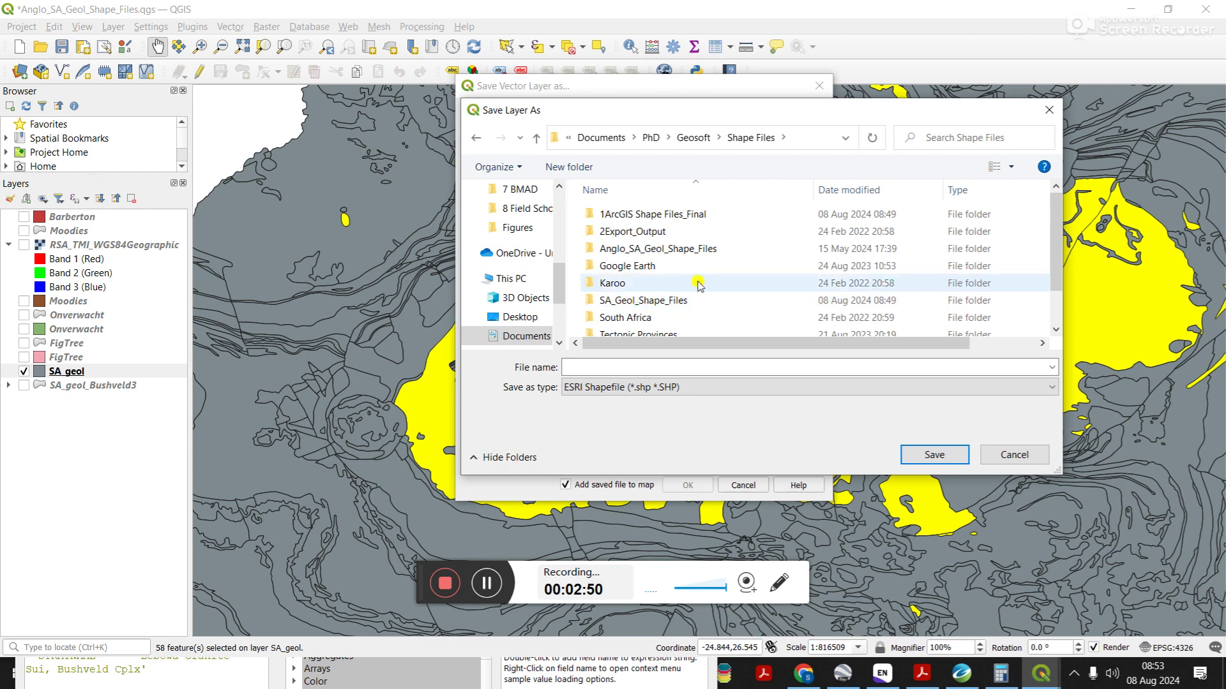
double_click(657, 215)
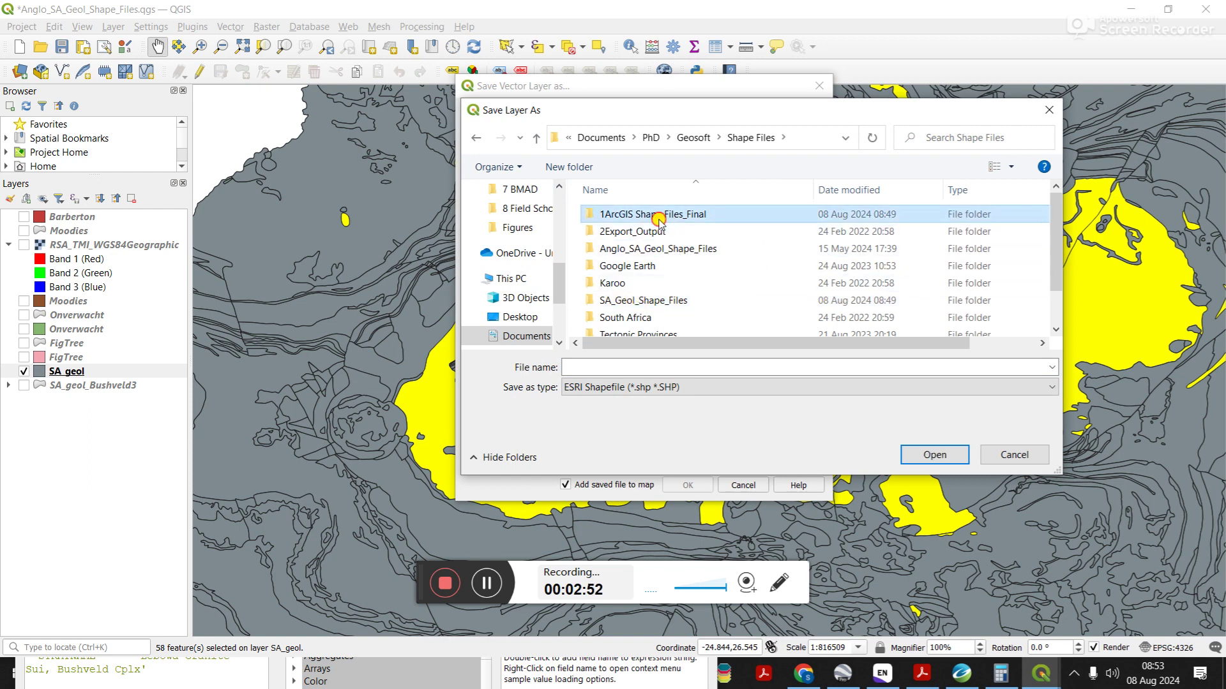
Export as ESRI Shapefile POL_LebowaGranites.shp, overwriting the existing file
click(644, 365)
text(POL_)
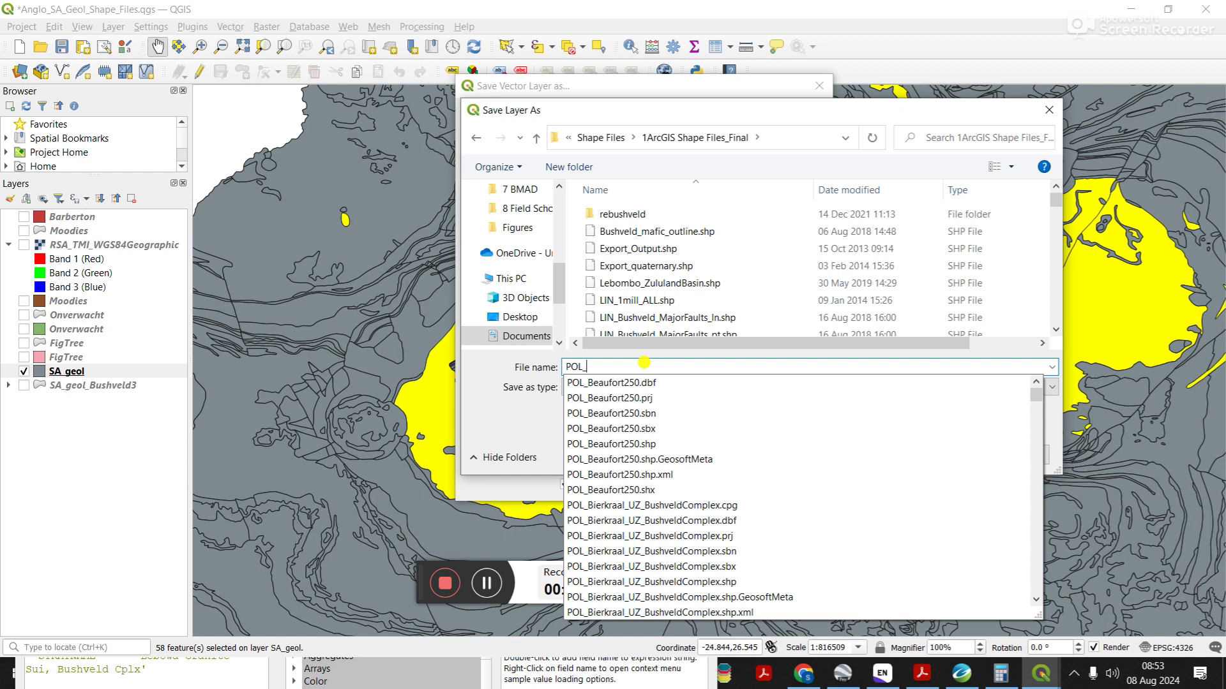
text(Le)
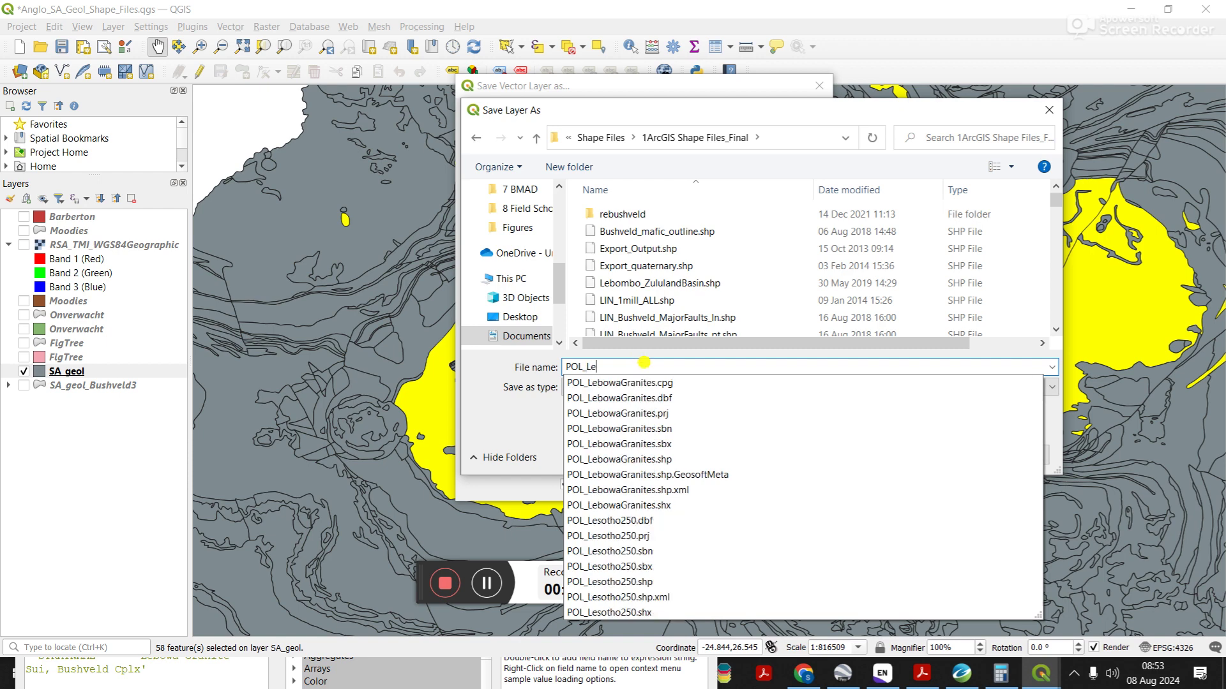
text(bo)
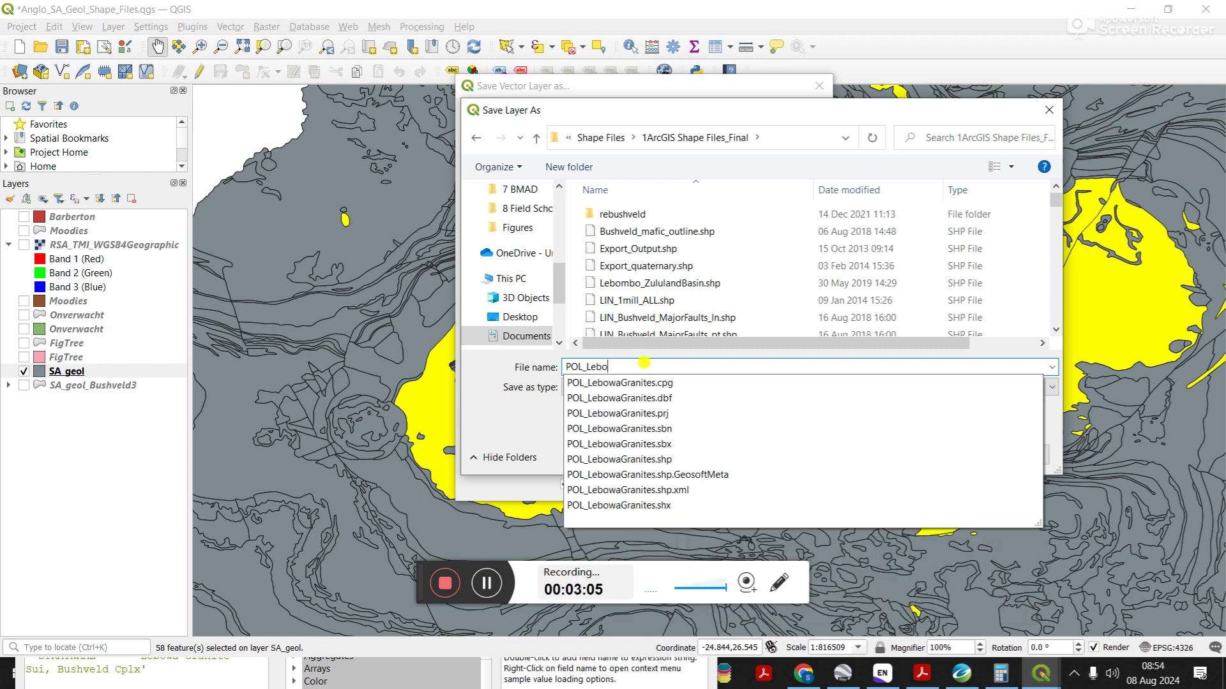
click(661, 459)
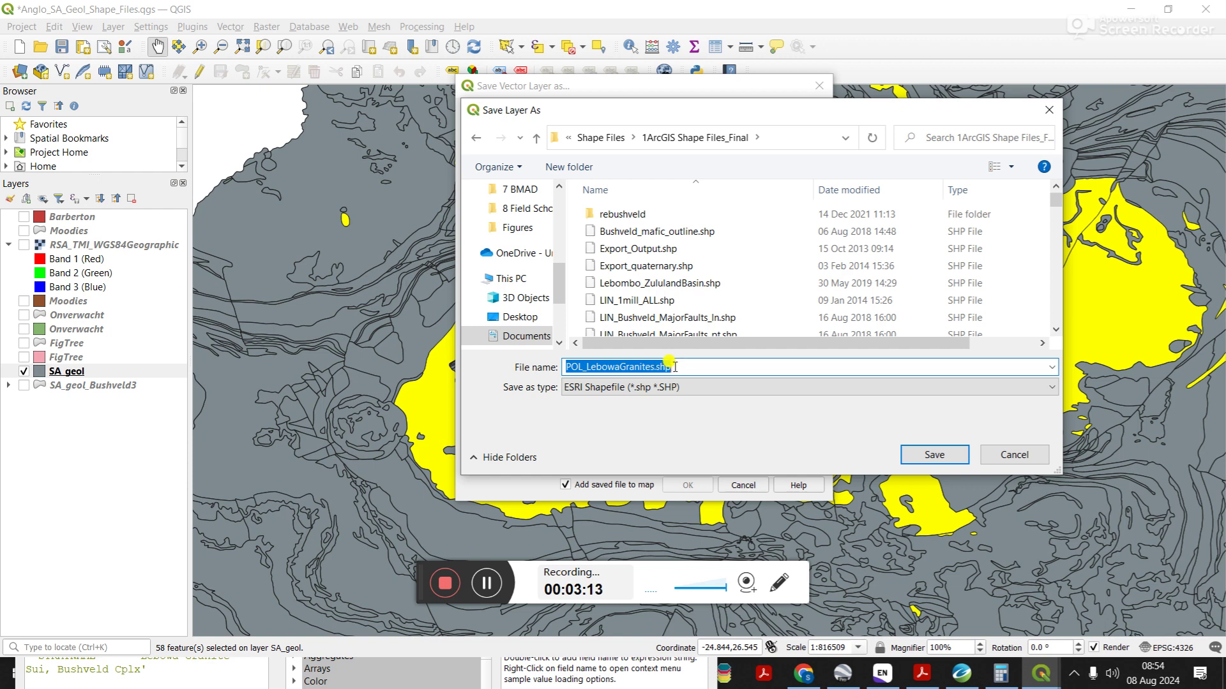
click(952, 457)
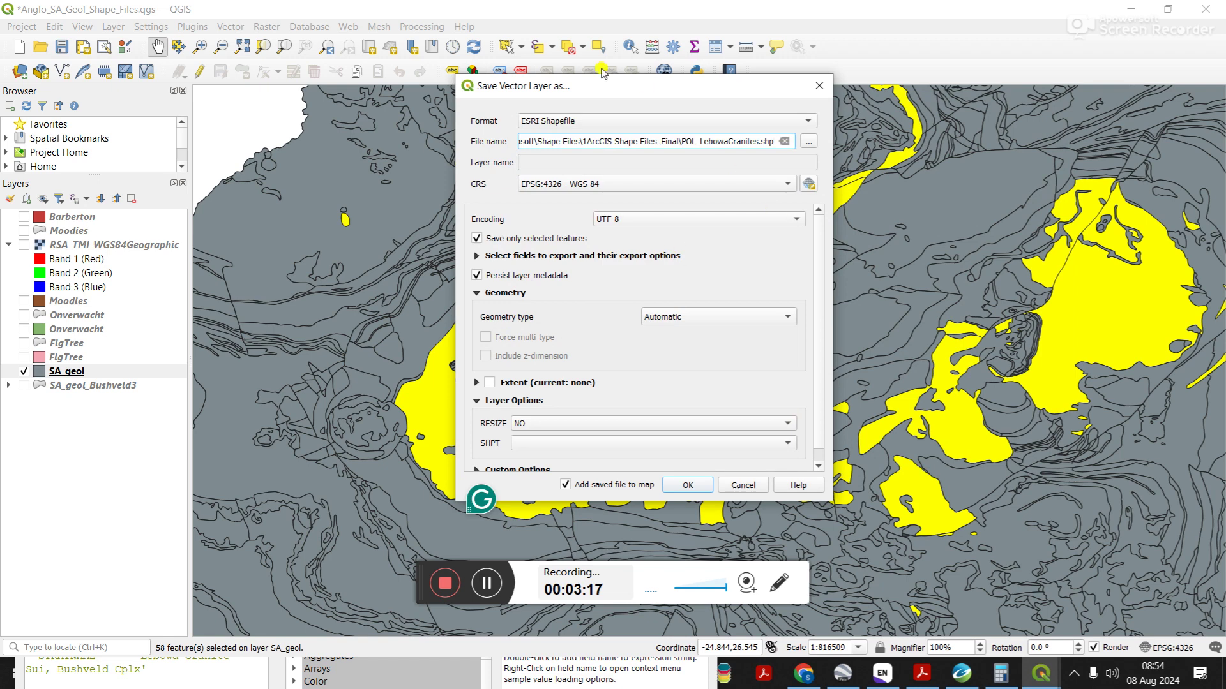
click(559, 122)
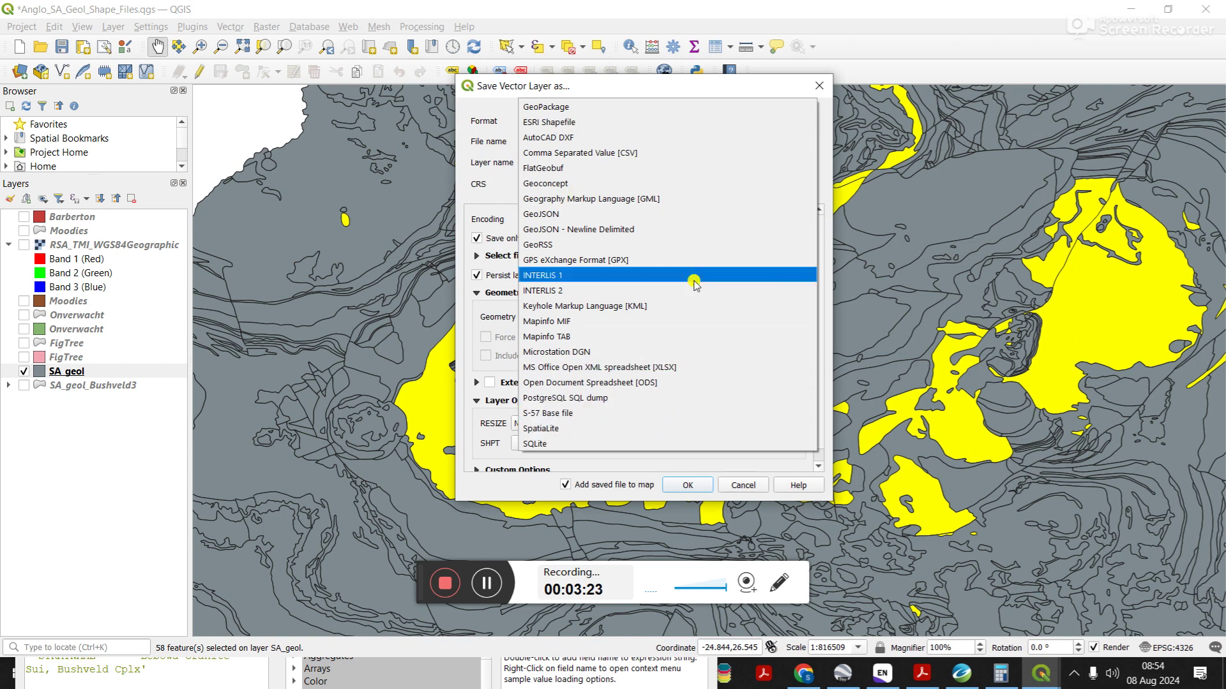
click(647, 122)
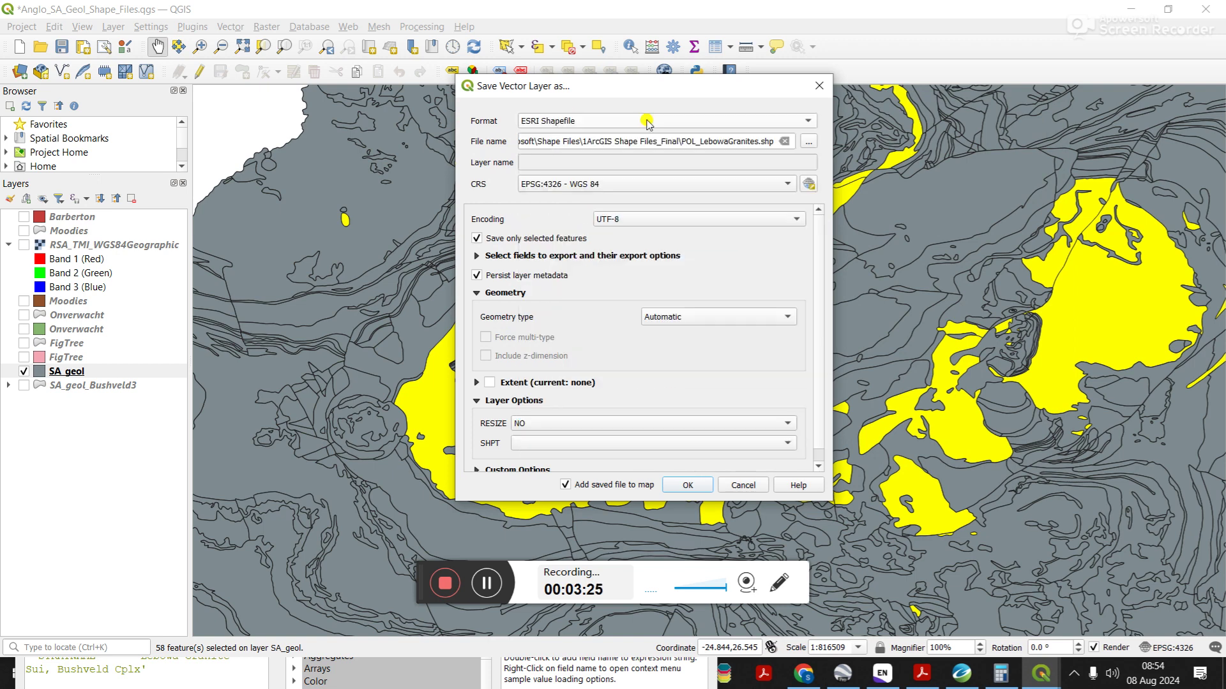
click(690, 480)
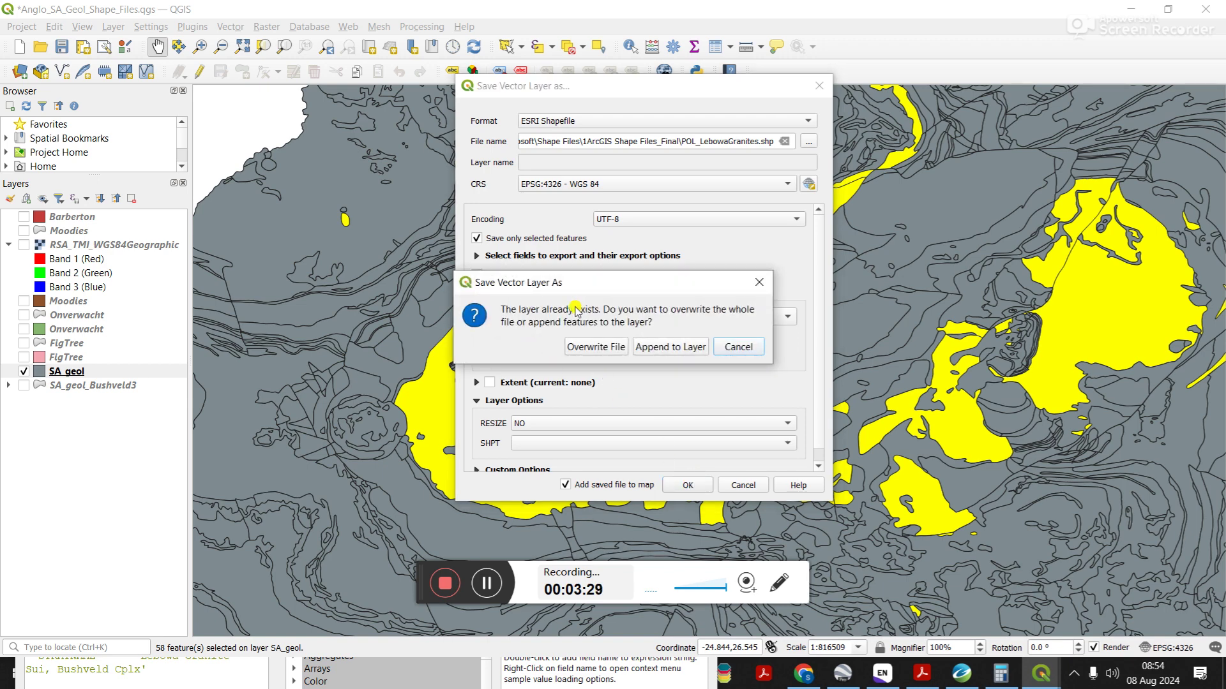
click(596, 348)
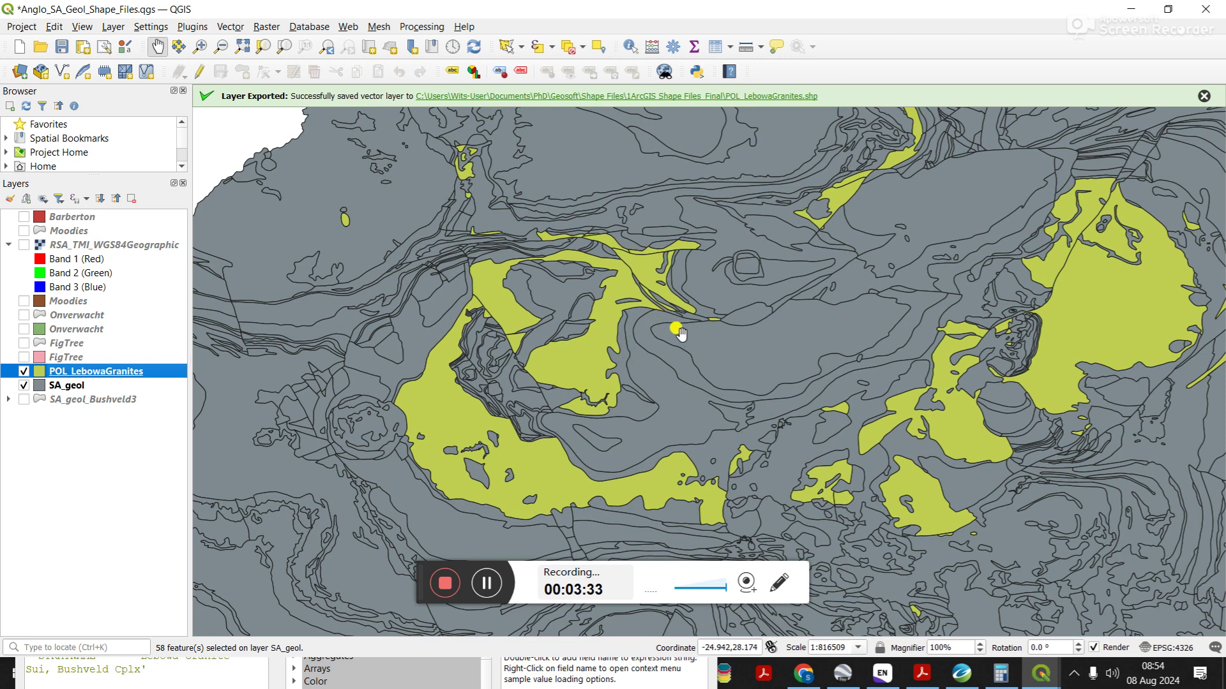
Hide SA_geol and select the POL_LebowaGranites layer in the Layers panel
click(49, 484)
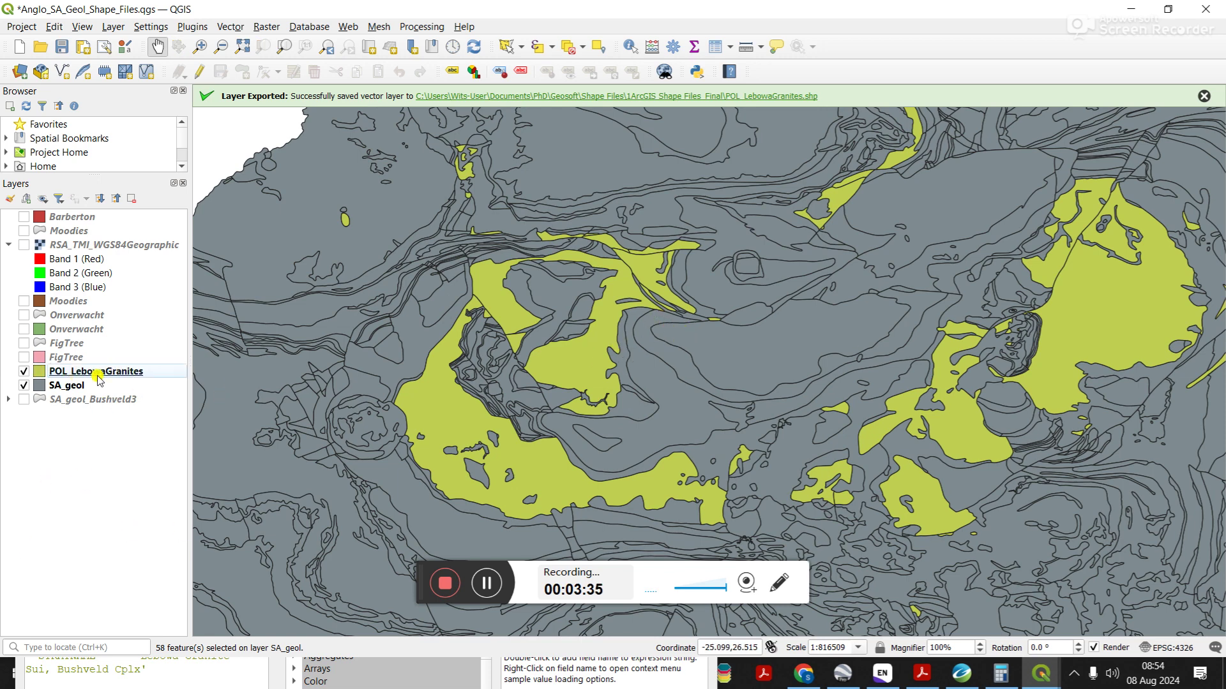
click(24, 387)
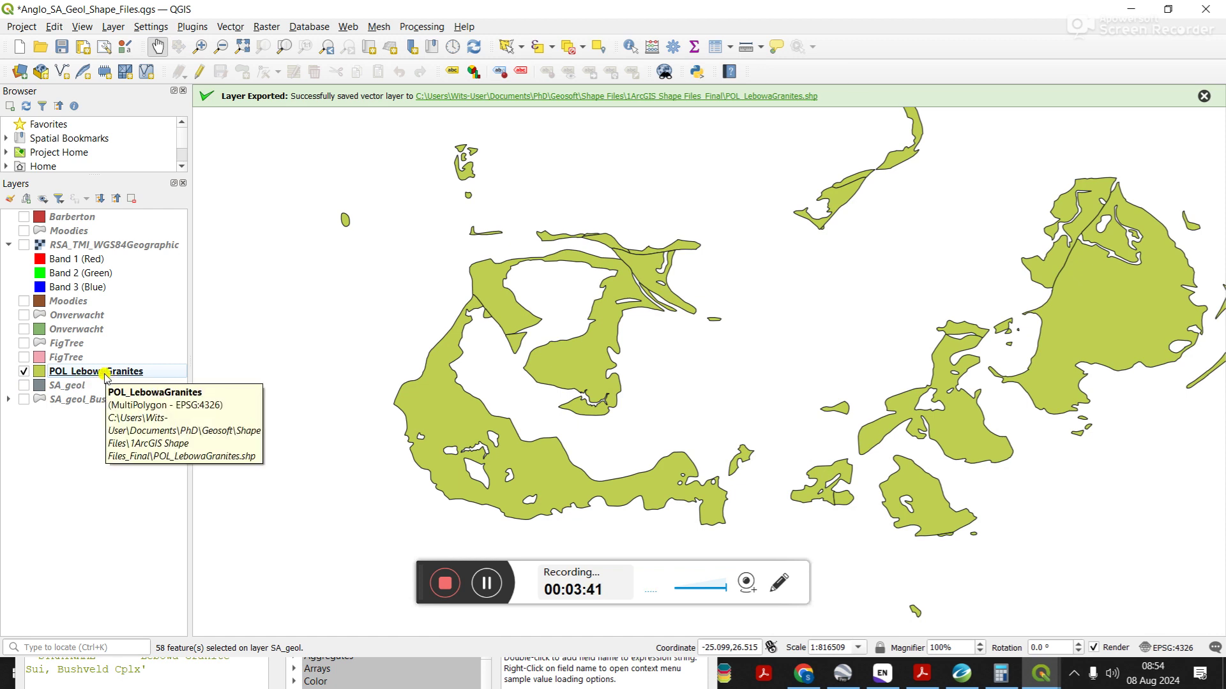
click(165, 373)
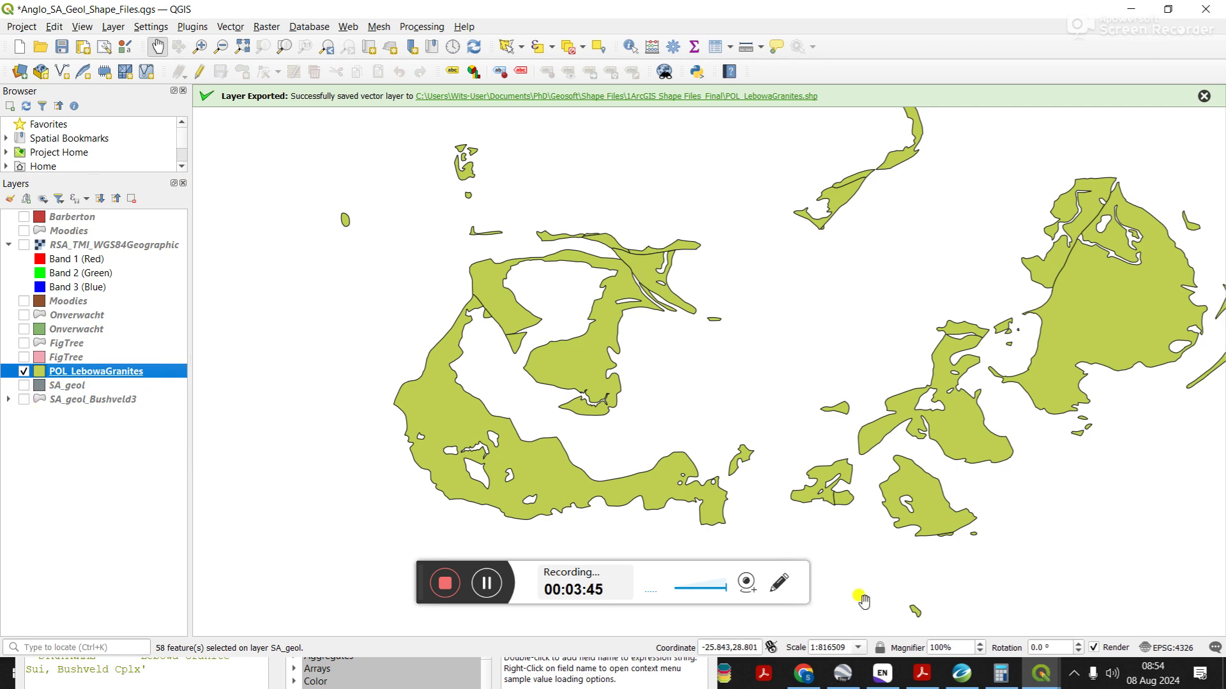
Switch to Oasis montaj, dismiss the save reminder, and start the Import ArcView Shape File command
click(970, 682)
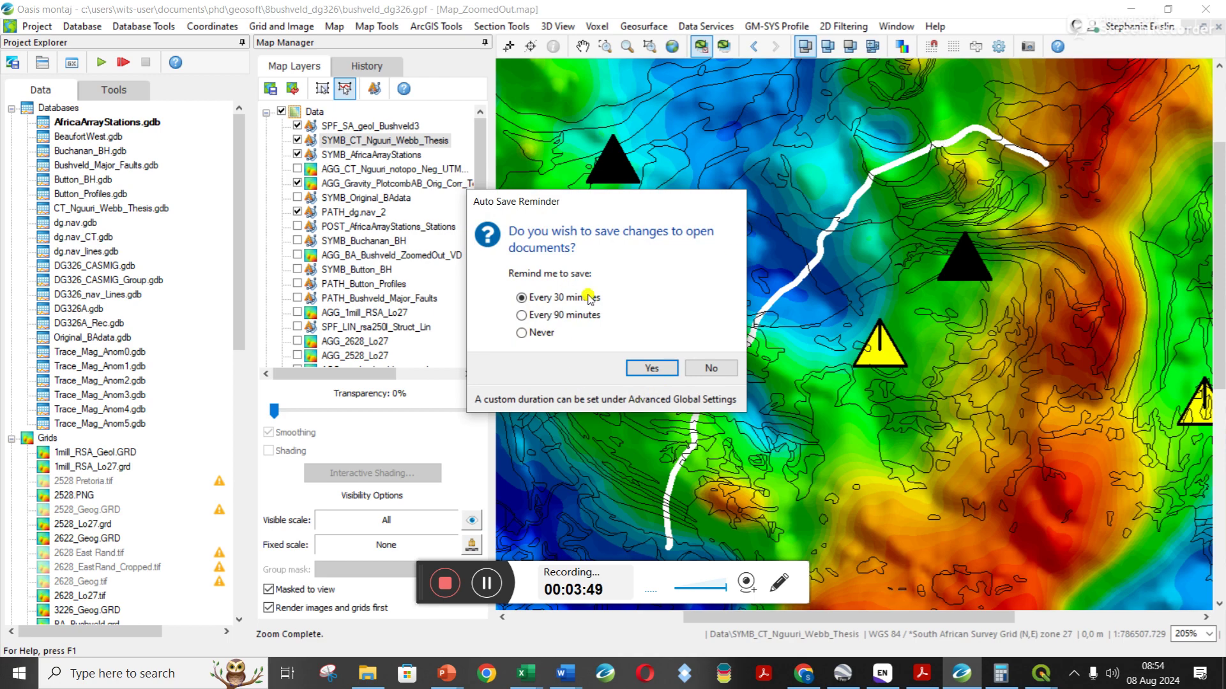
click(649, 369)
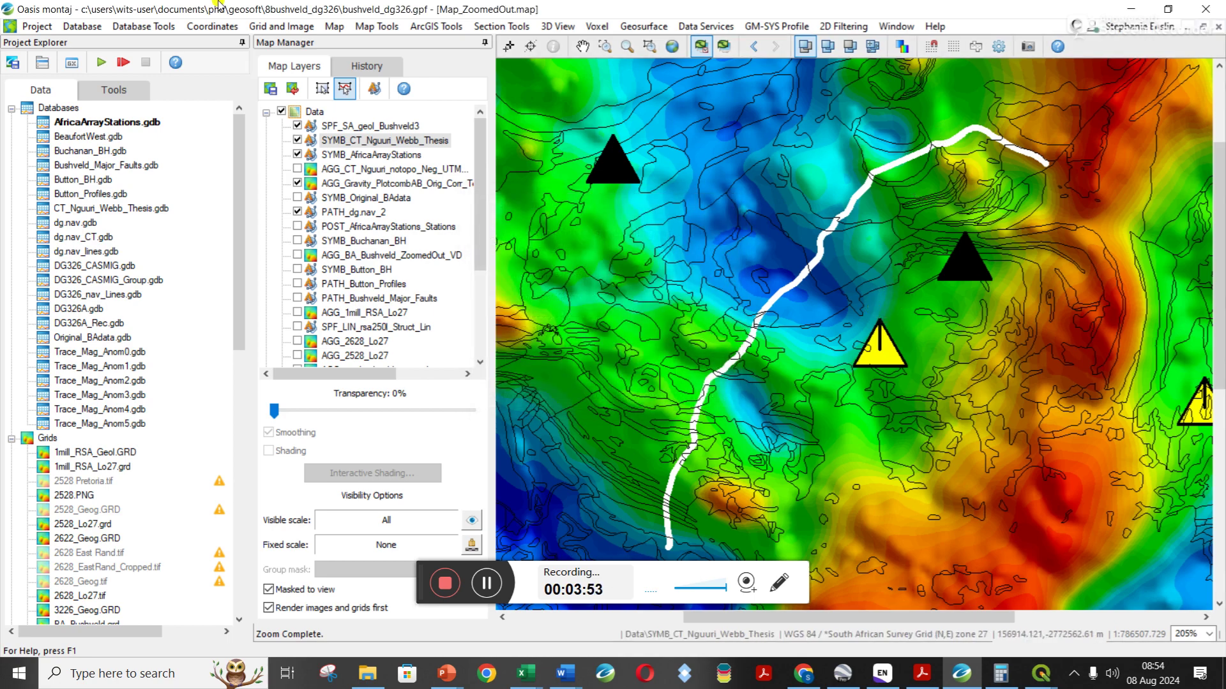
click(334, 26)
mouse_move(411, 312)
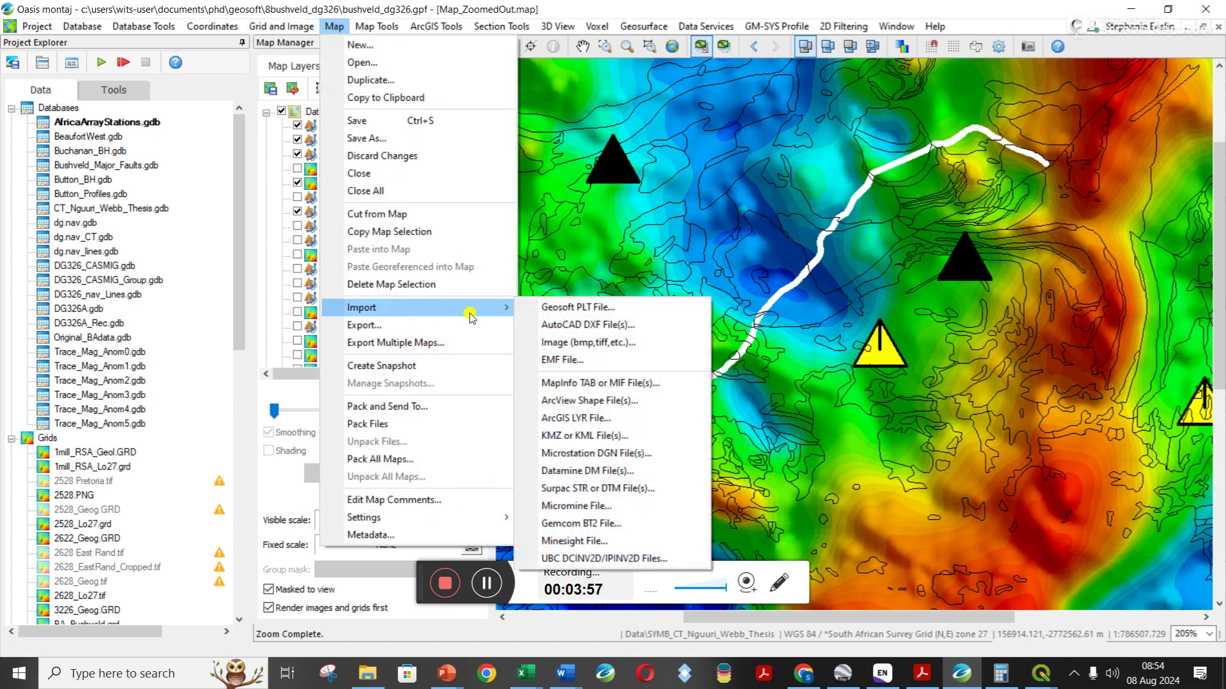
click(613, 402)
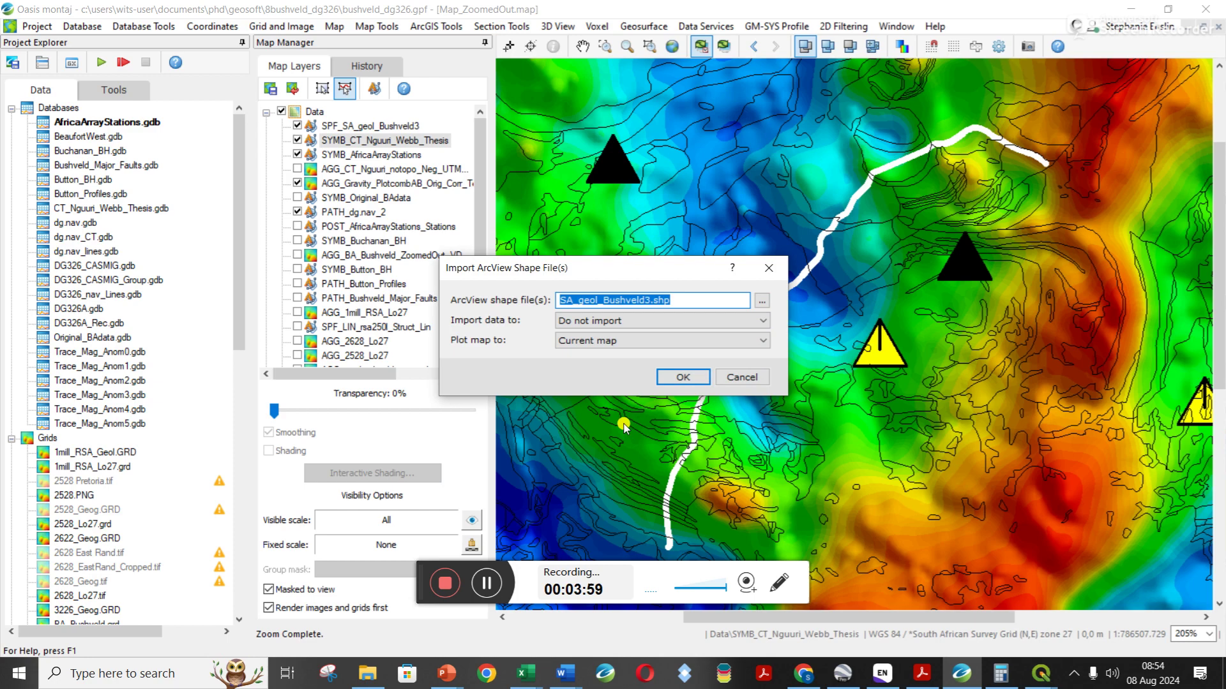
Choose POL_LebowaGranites.shp from 1ArcGIS Shape Files_Final, keeping Do not import
click(763, 301)
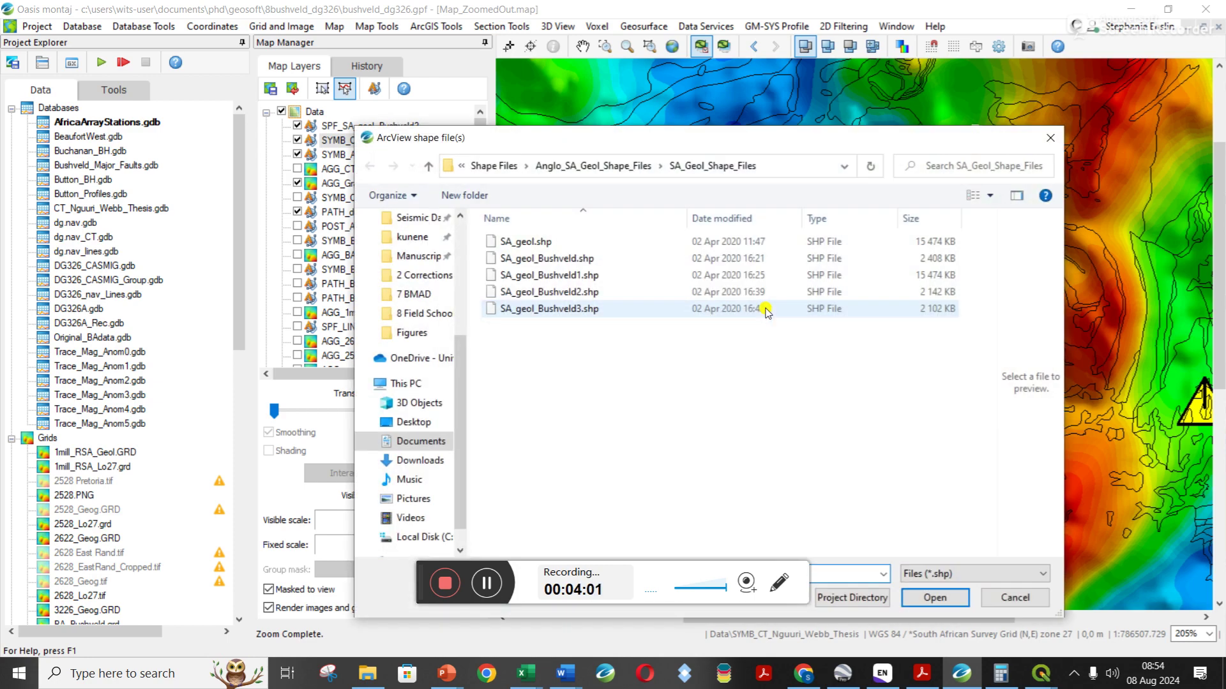
click(623, 173)
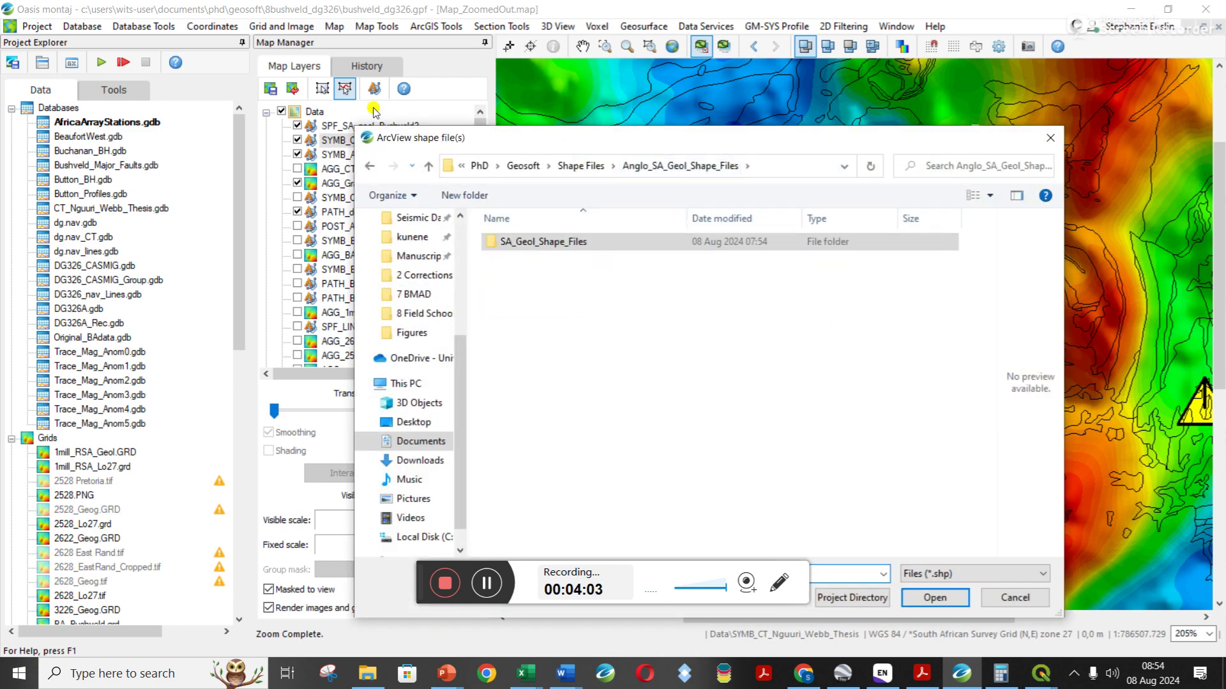
click(578, 168)
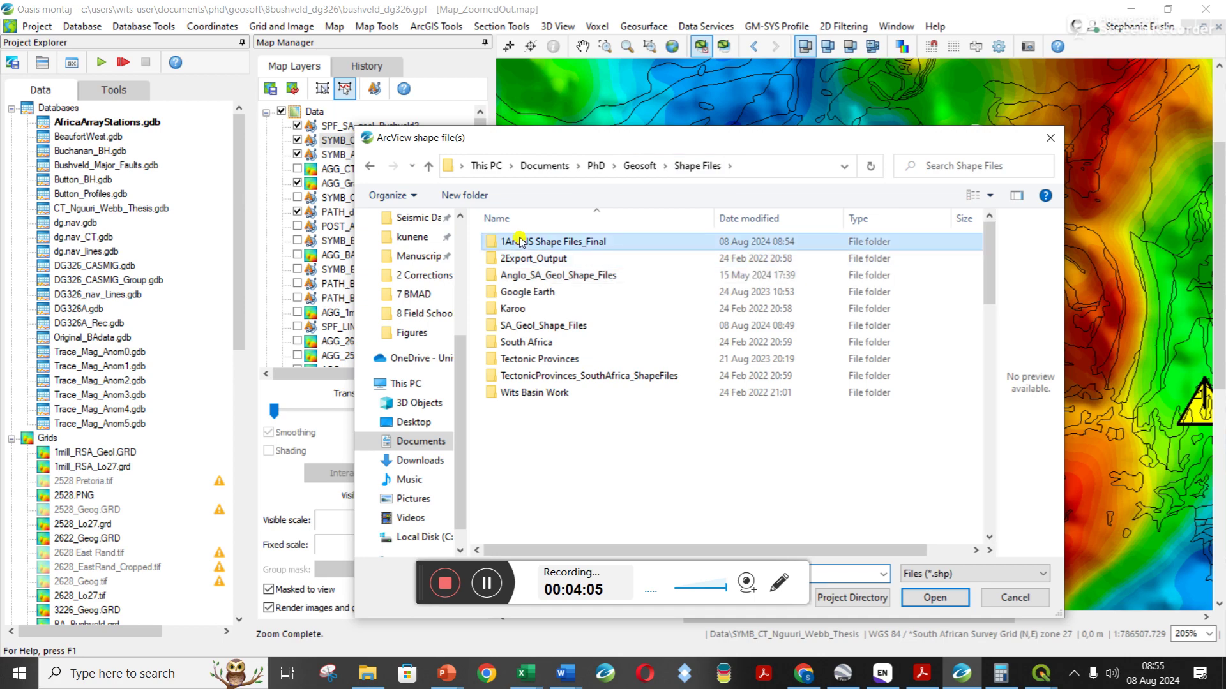
double_click(523, 242)
click(742, 219)
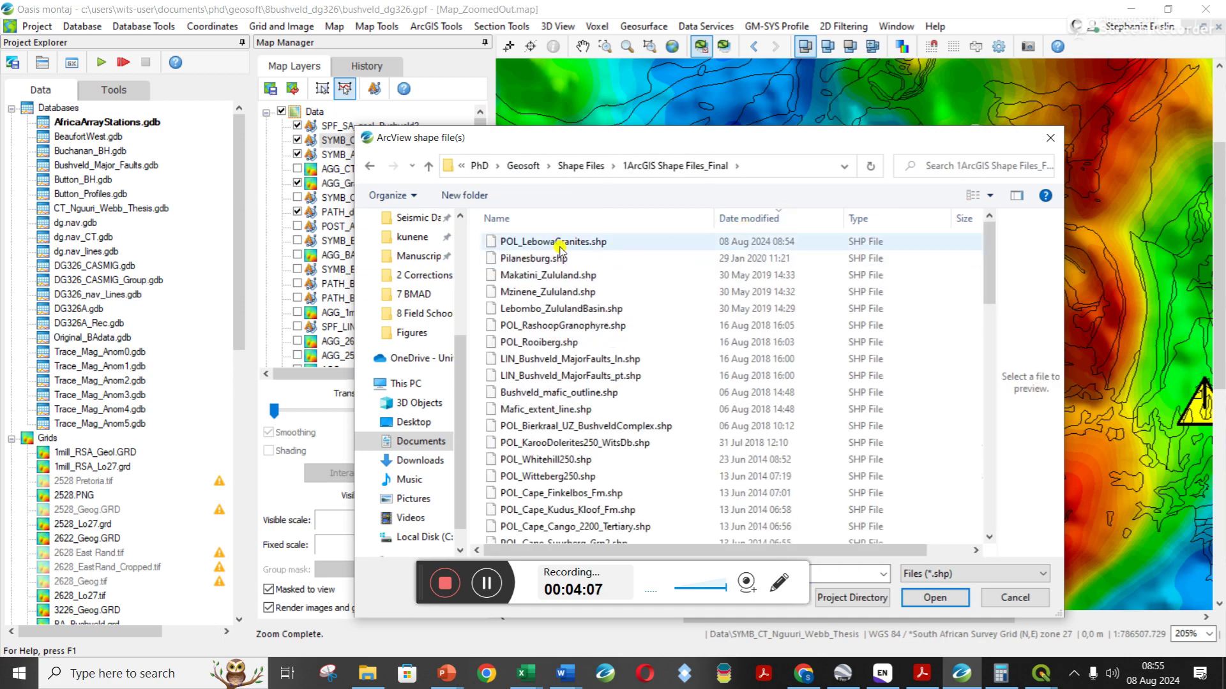
double_click(509, 243)
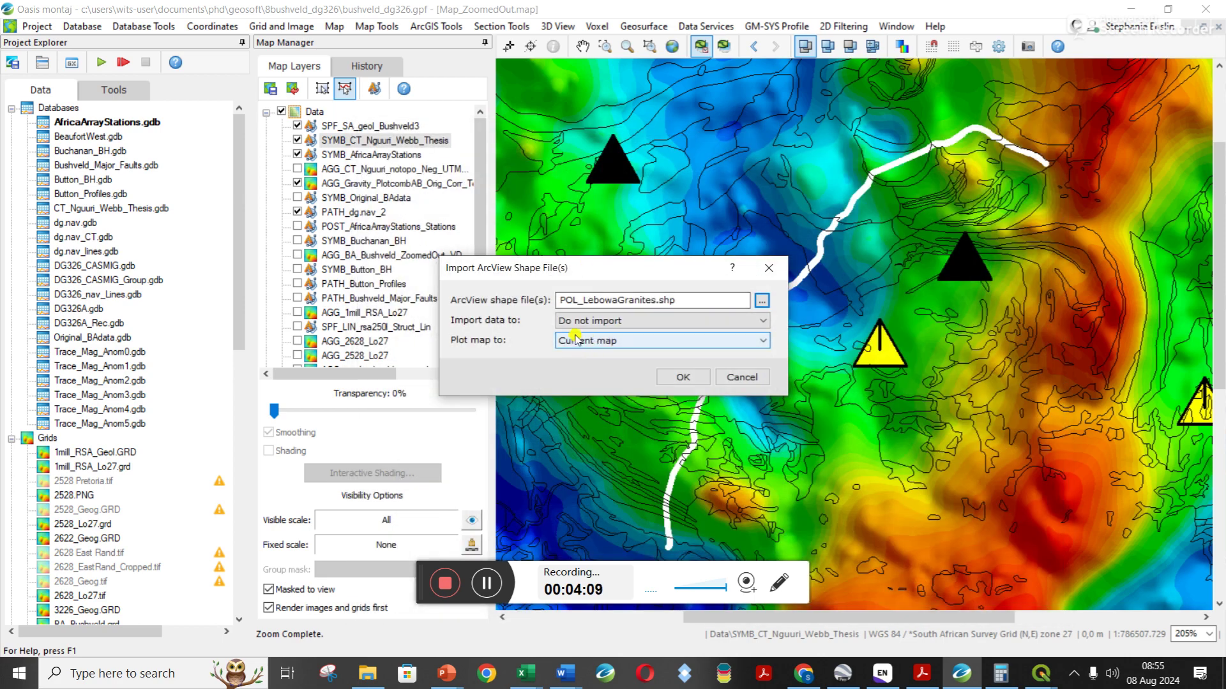
click(610, 322)
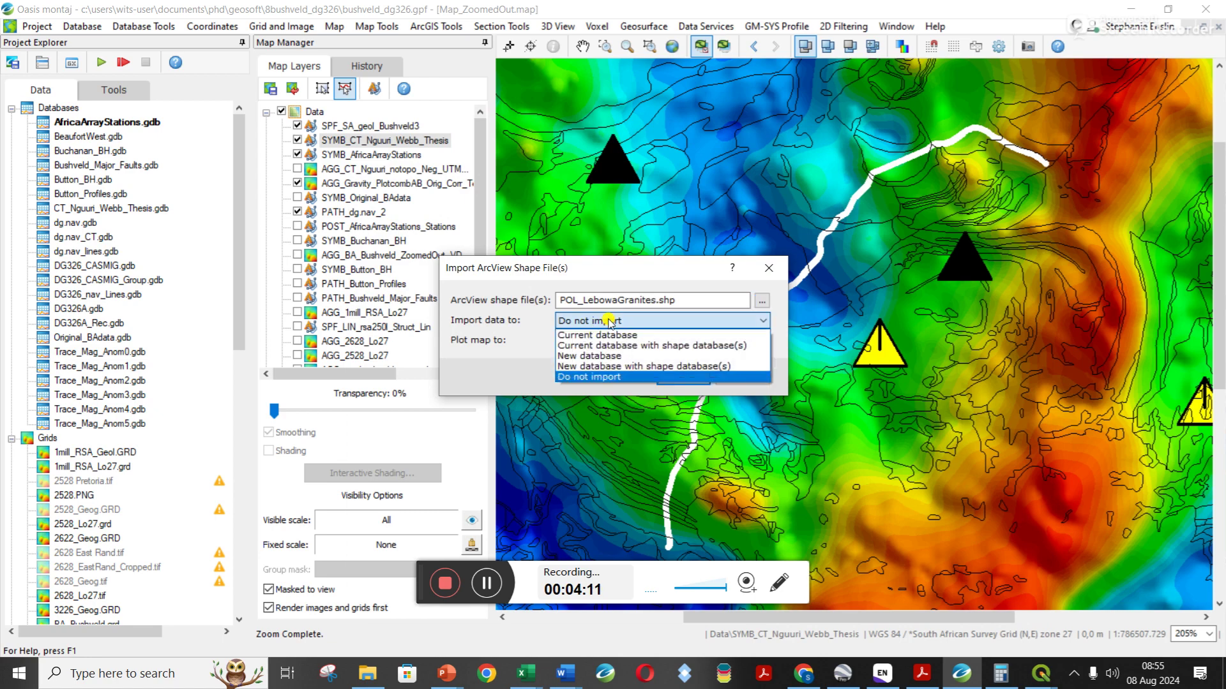
click(597, 377)
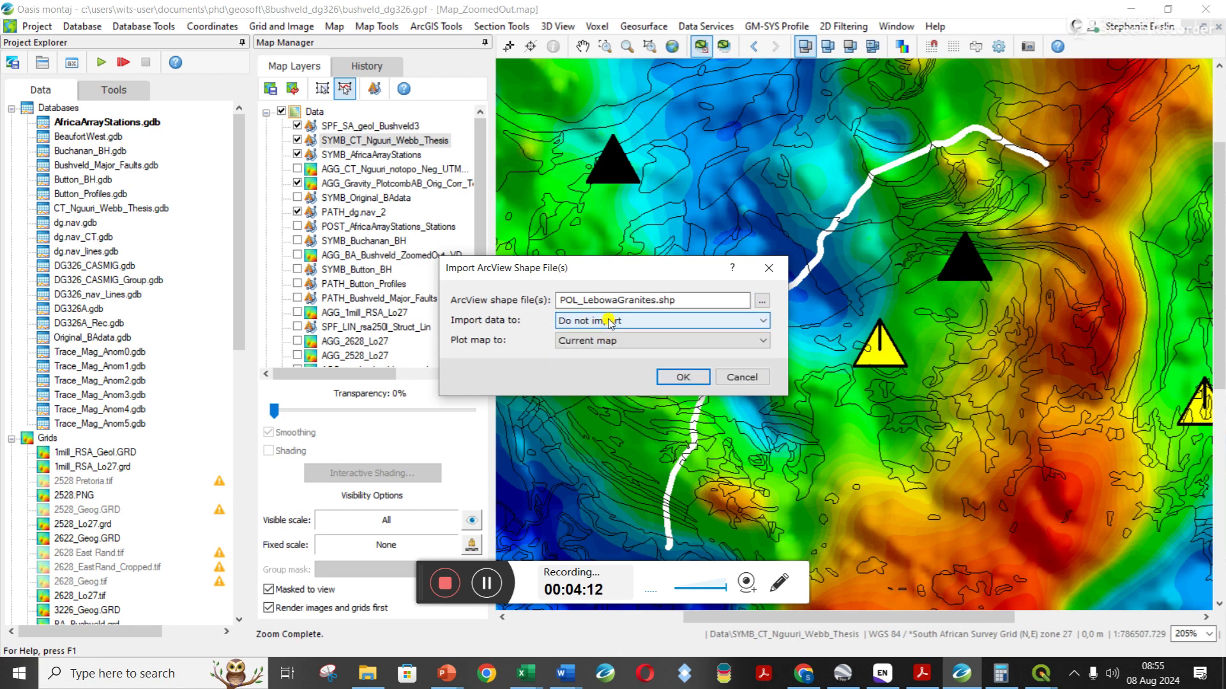
Plot the shapefile on the current map and select the new SPF_POL_LebowaGranites layer
click(683, 378)
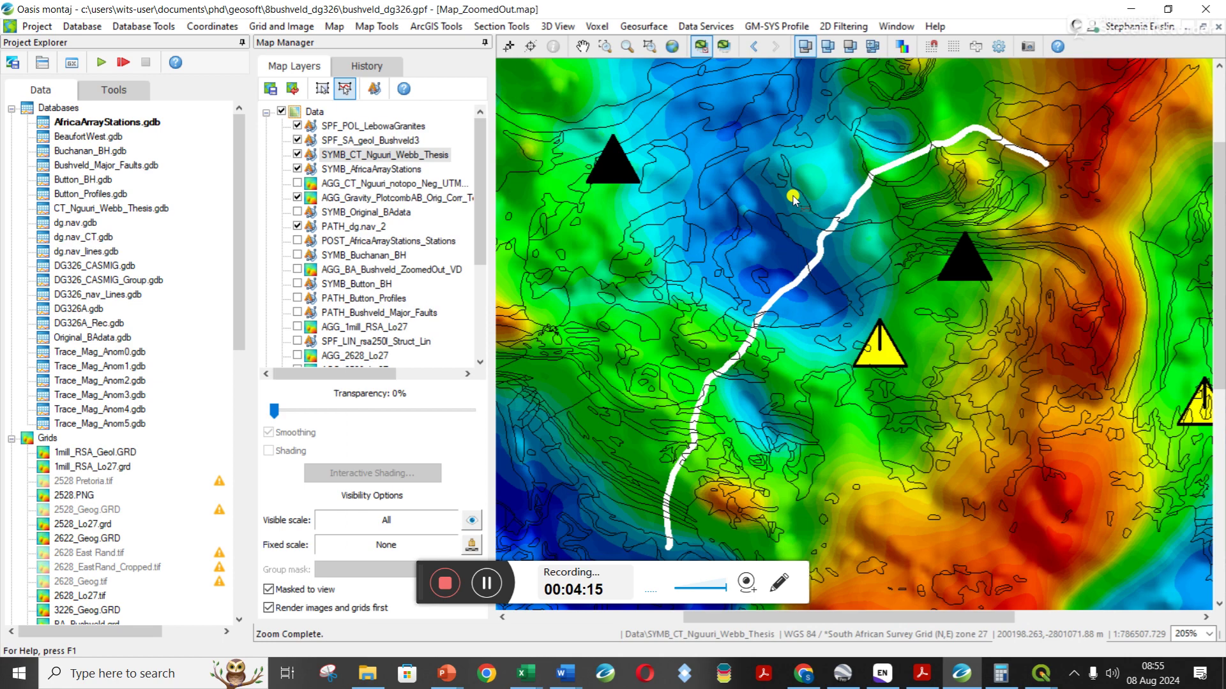
click(396, 127)
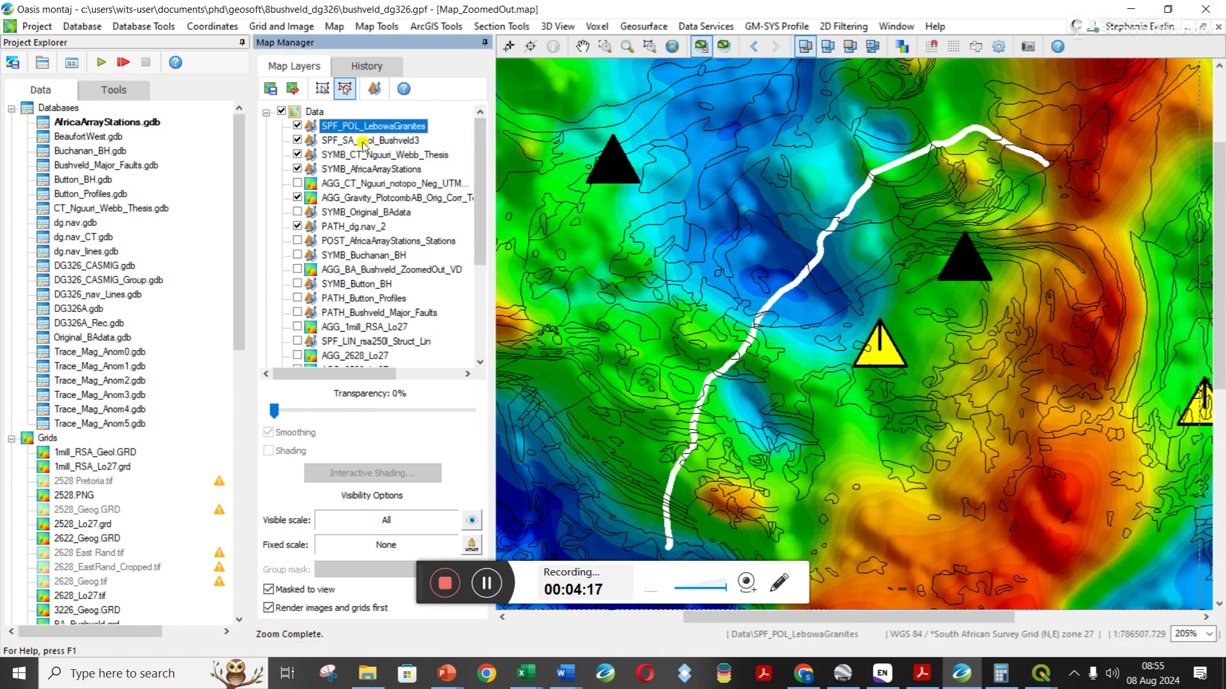
click(269, 590)
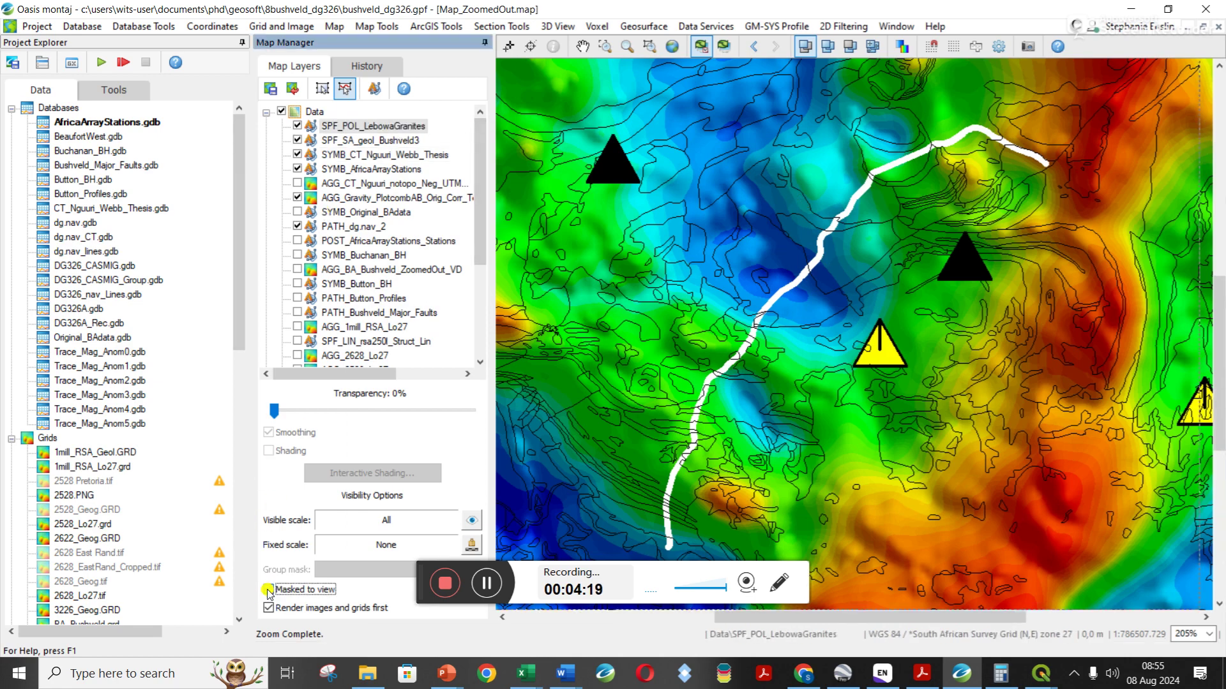
Hide the SPF_SA_geol_Bushveld3 outlines and pan the map view down and left
click(297, 140)
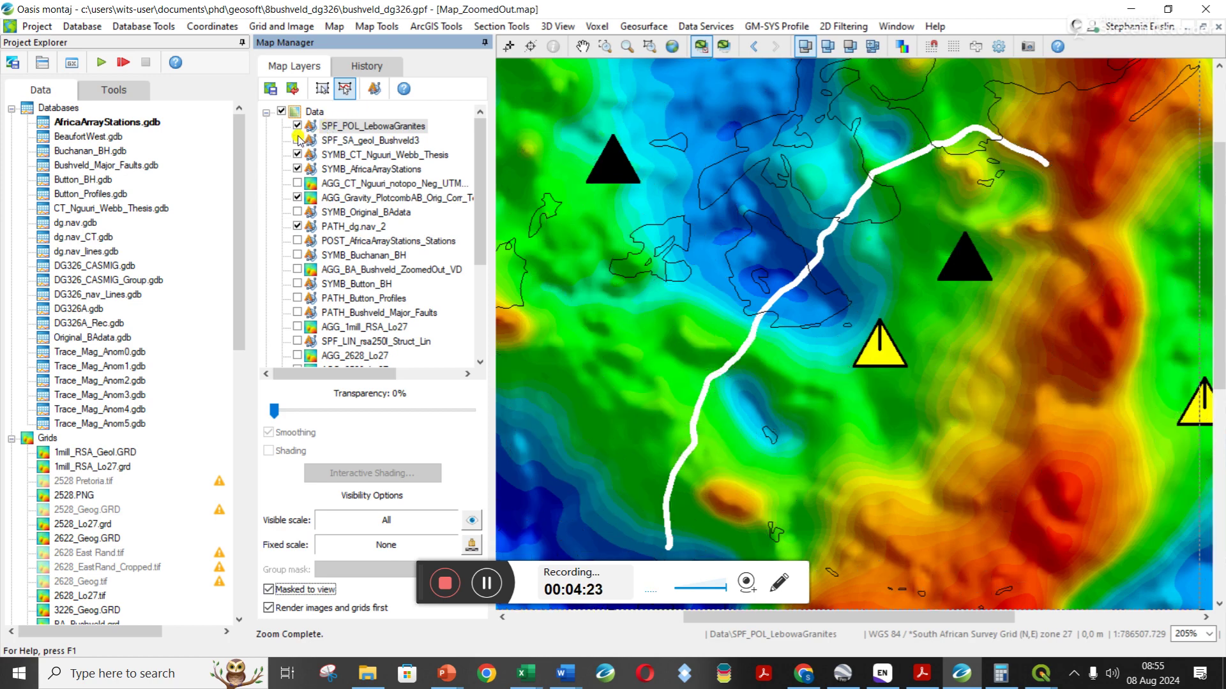
click(296, 140)
click(297, 141)
click(298, 141)
click(298, 140)
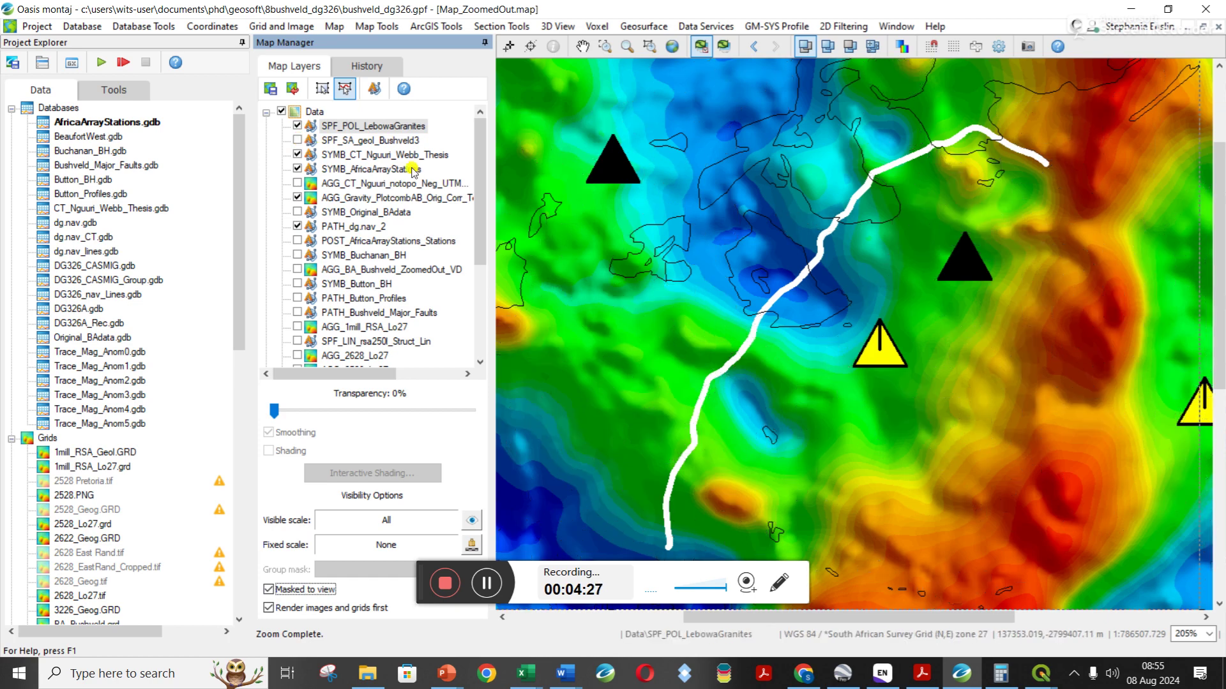
click(582, 46)
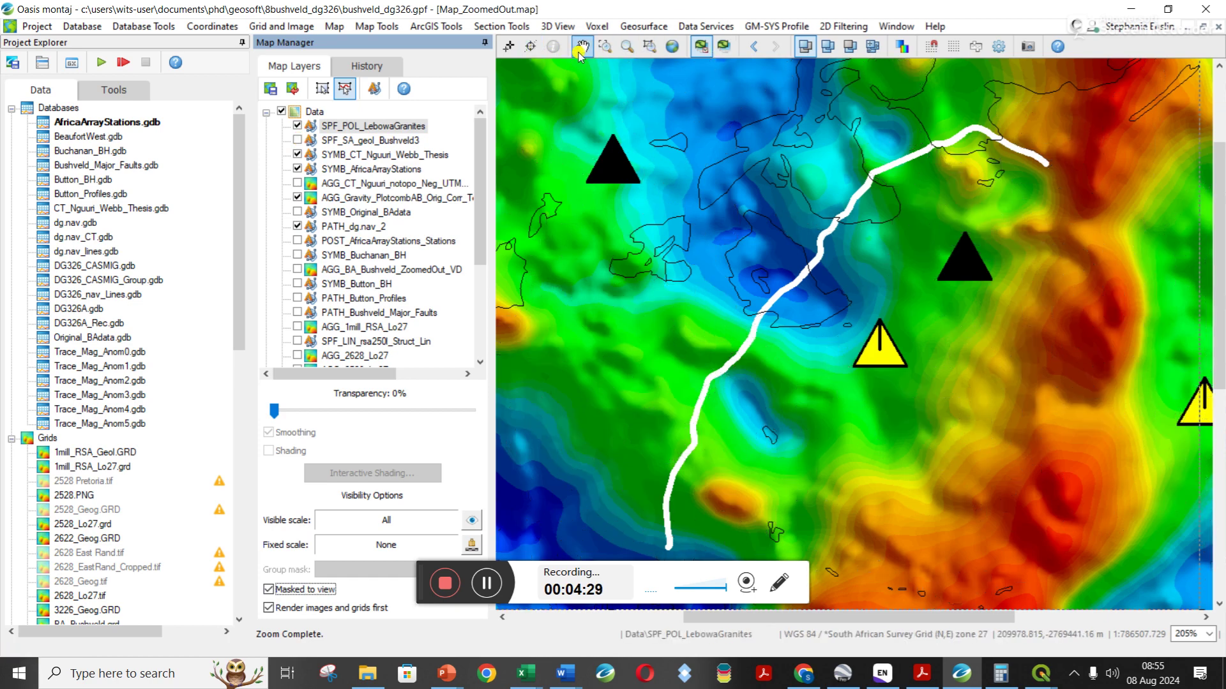
mouse_move(833, 185)
mouse_down()
mouse_move(817, 240)
mouse_move(870, 263)
mouse_up()
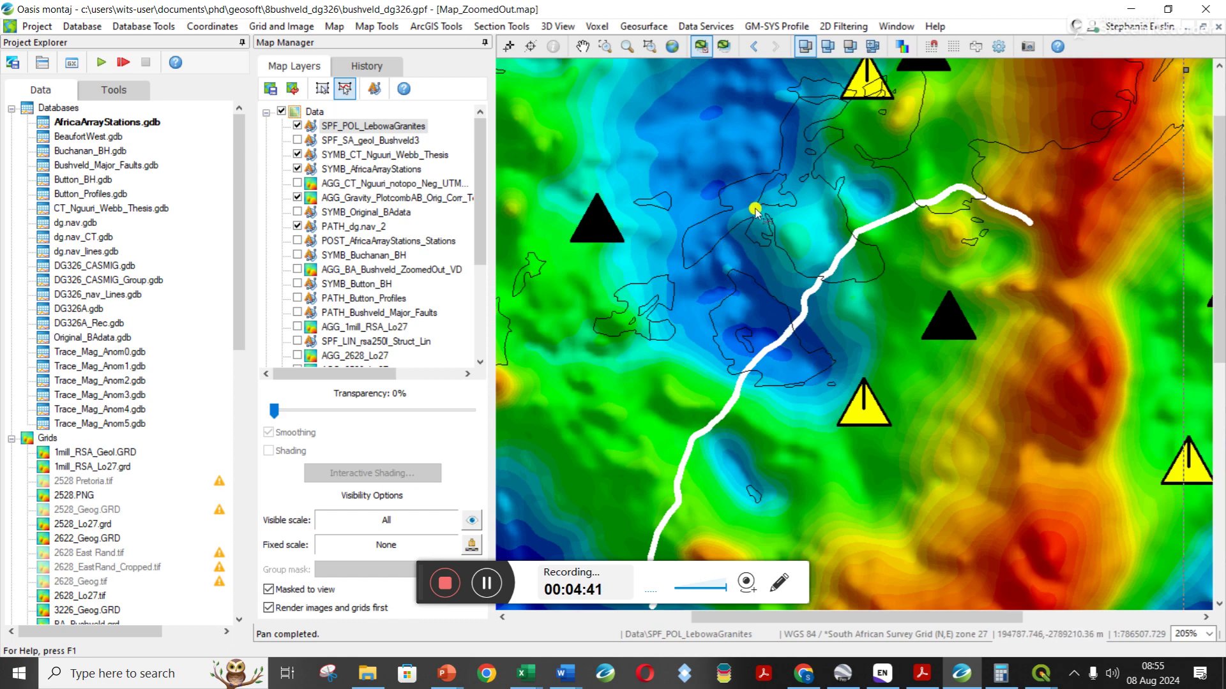
Edit the SPF_POL_LebowaGranites group, select all its polygons, and open their line attributes
right_click(373, 128)
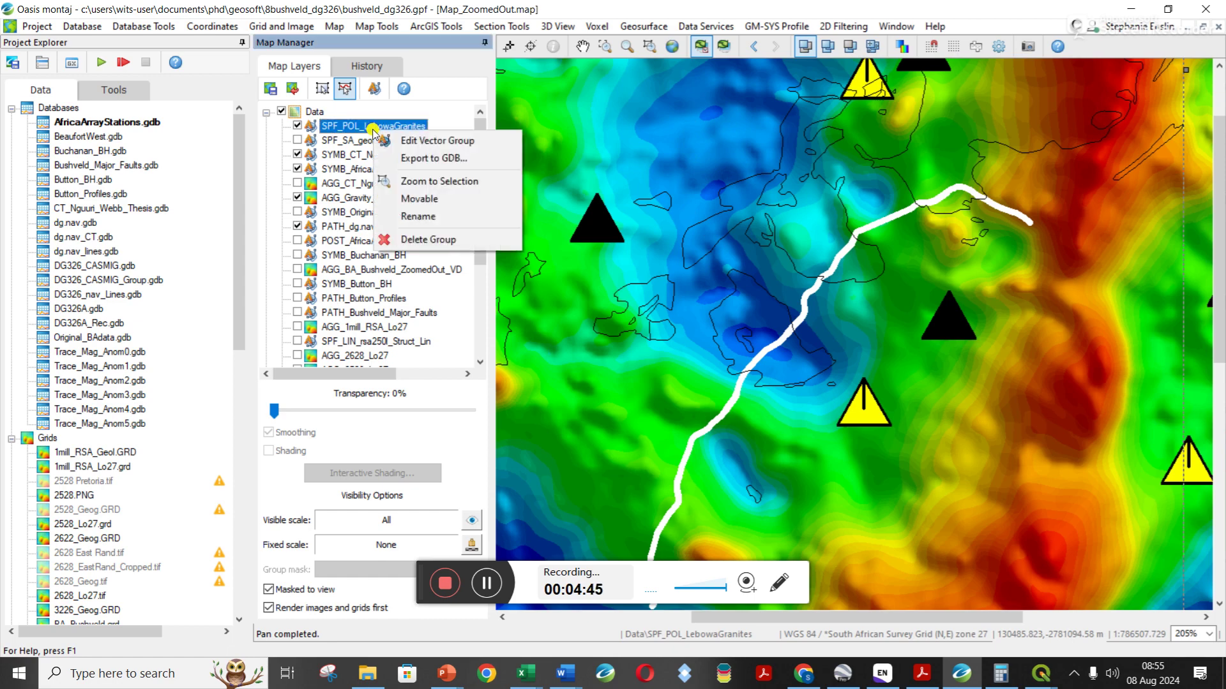
click(437, 141)
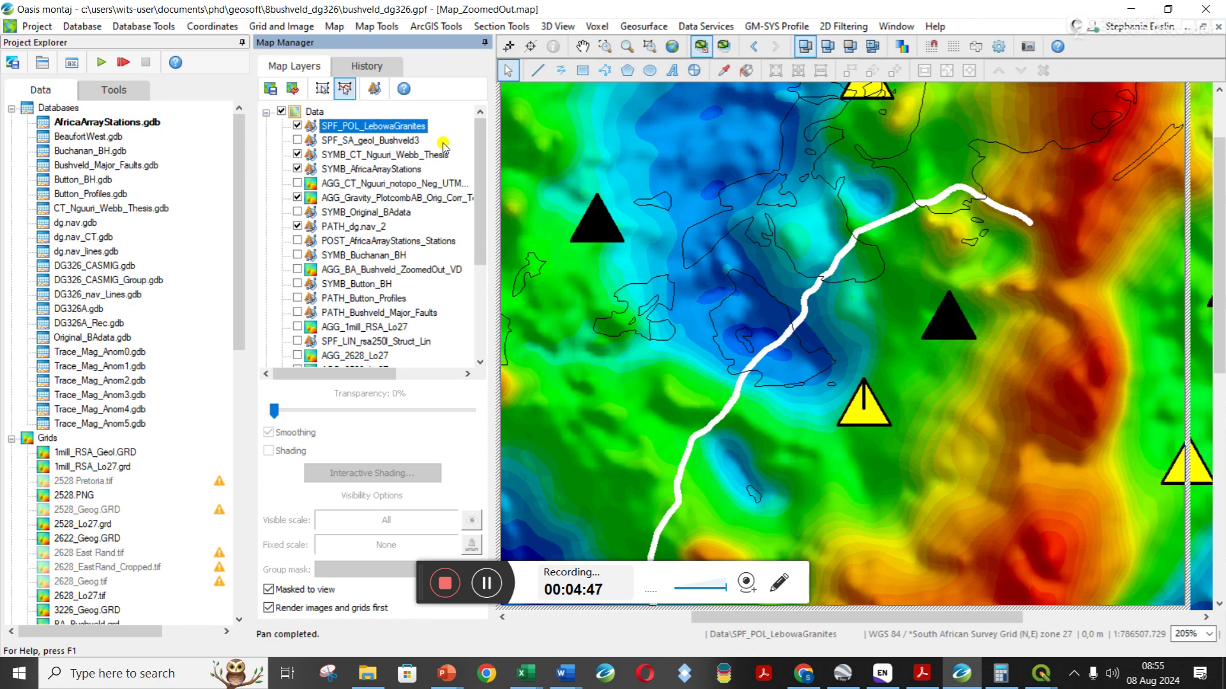
right_click(725, 171)
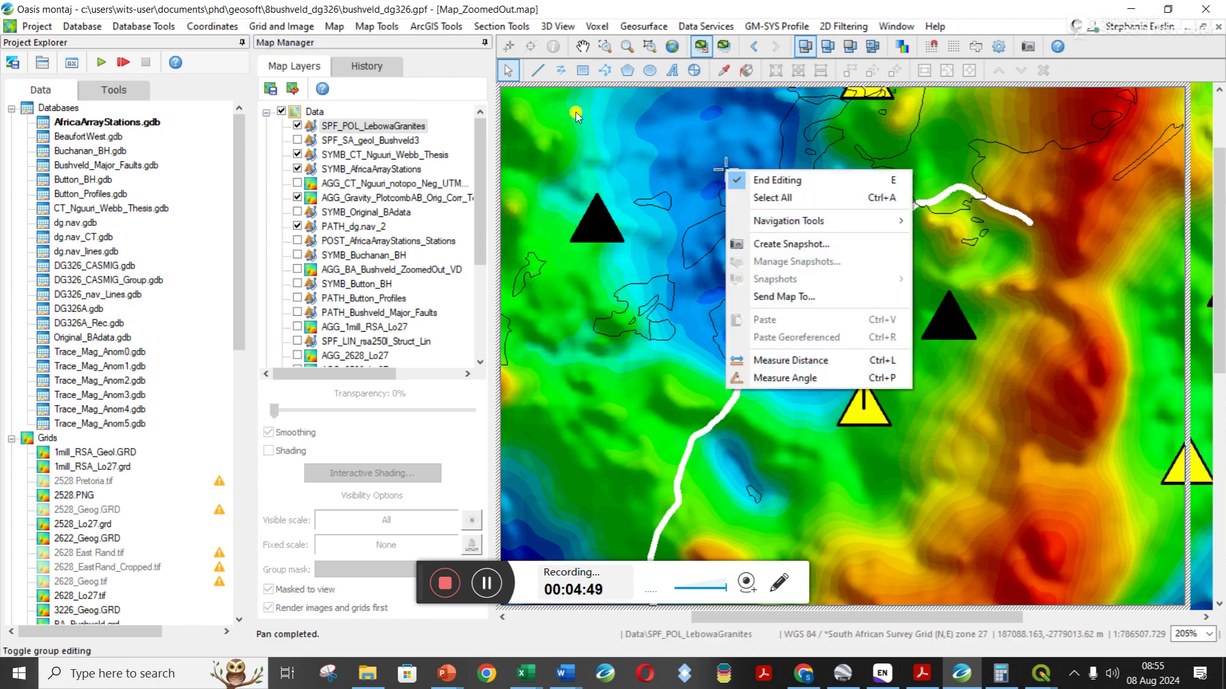
click(770, 198)
right_click(716, 193)
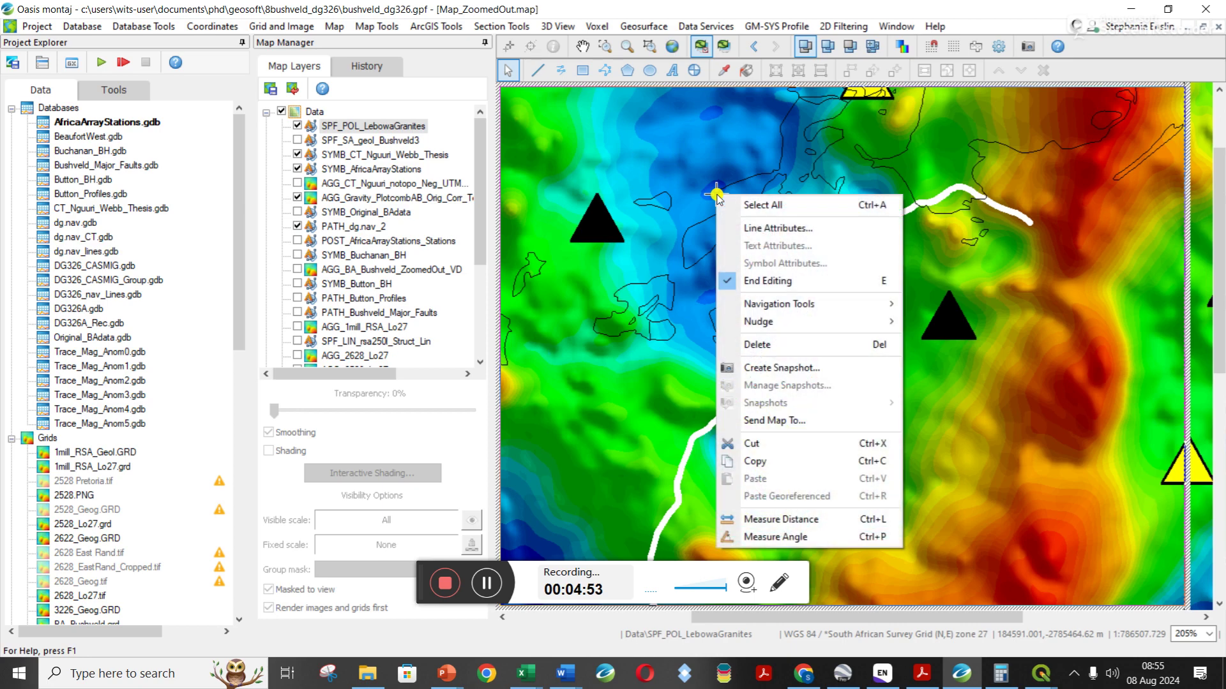
click(757, 229)
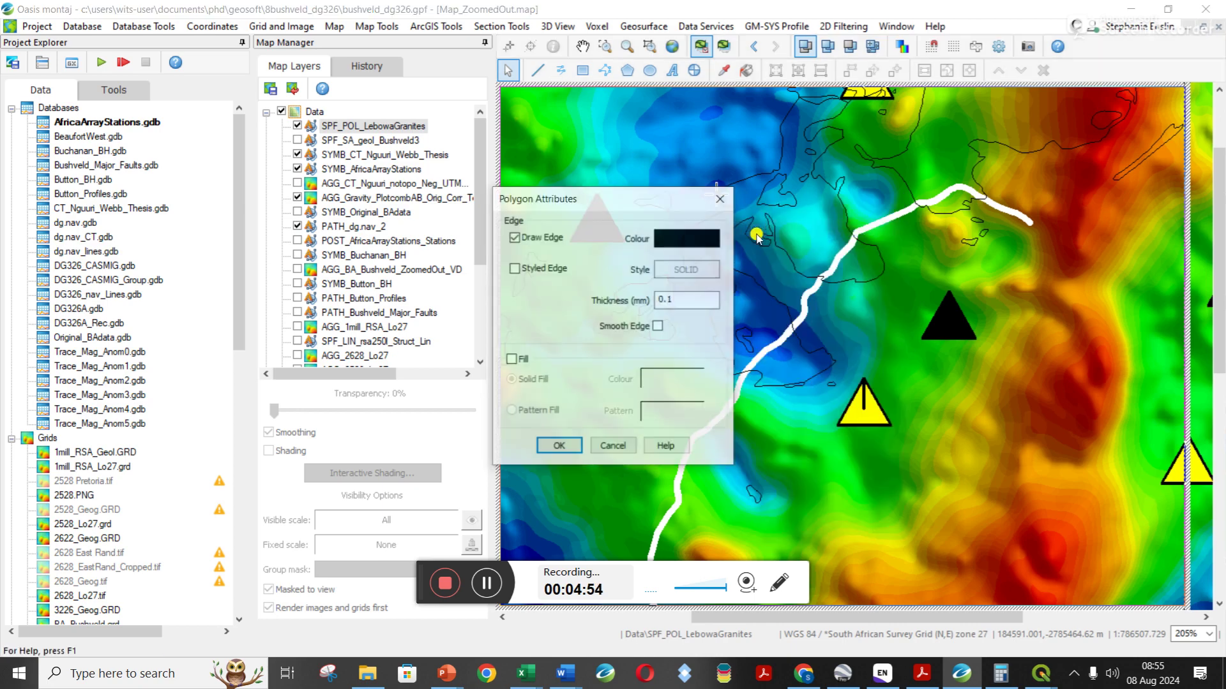
Turn on solid fill with a light grey colour and apply it
click(511, 360)
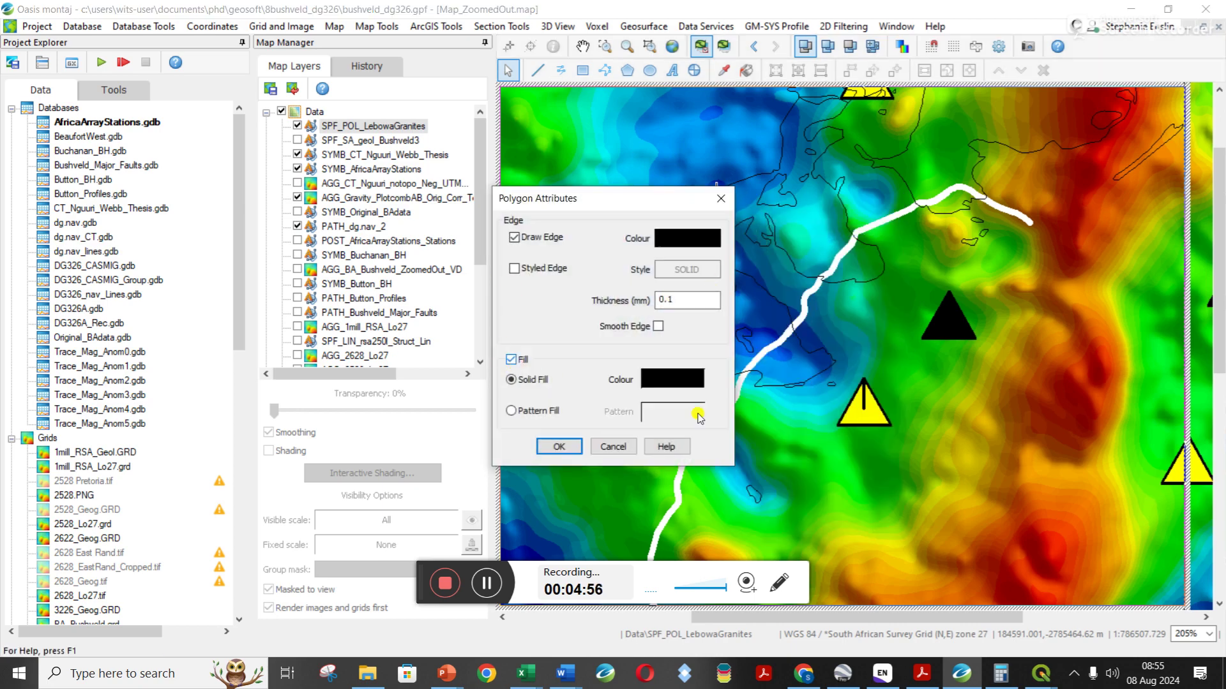
click(670, 390)
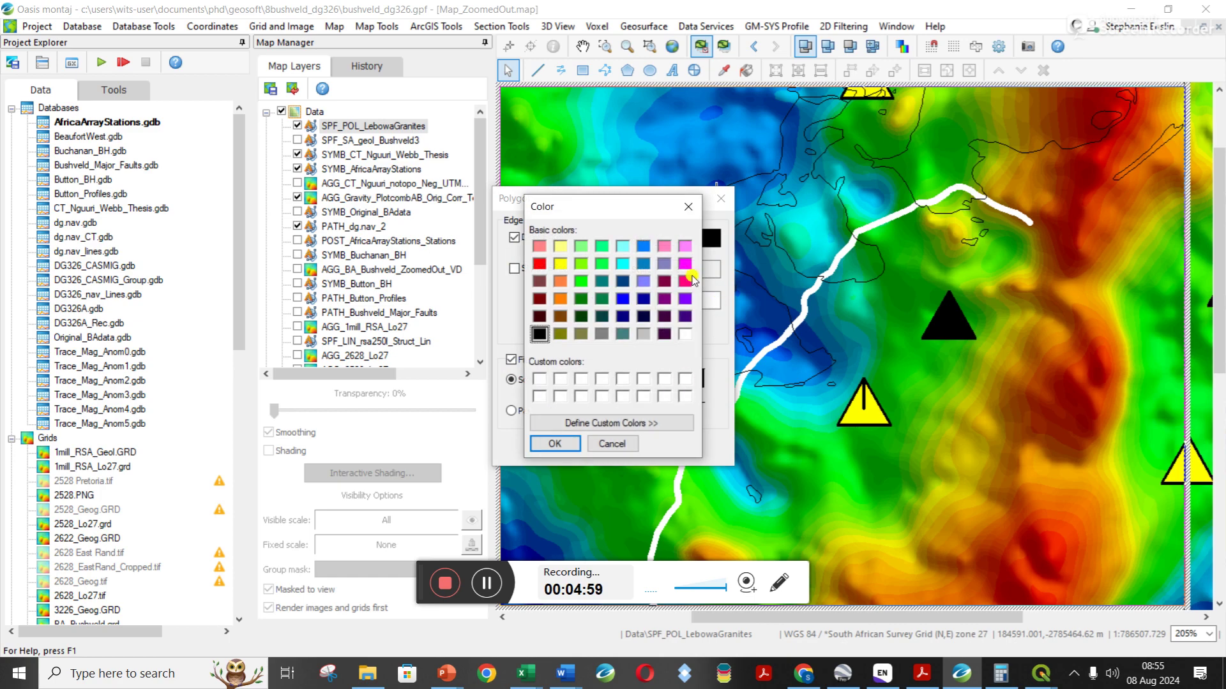
click(643, 333)
click(557, 443)
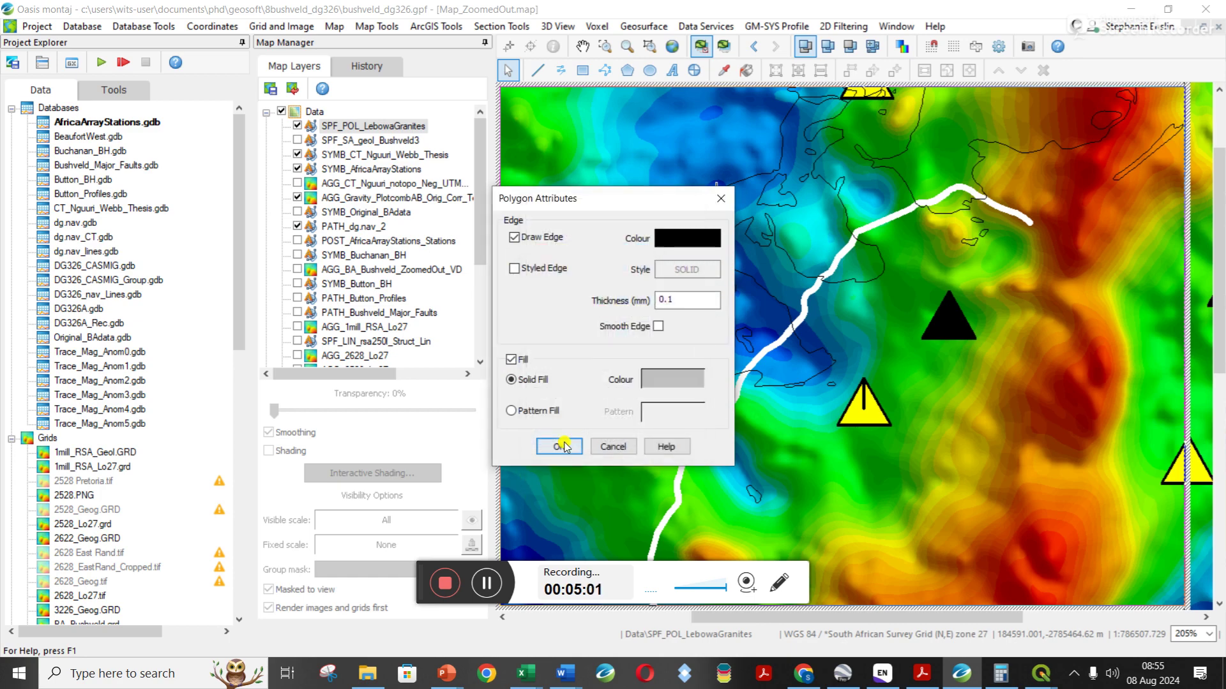
click(559, 446)
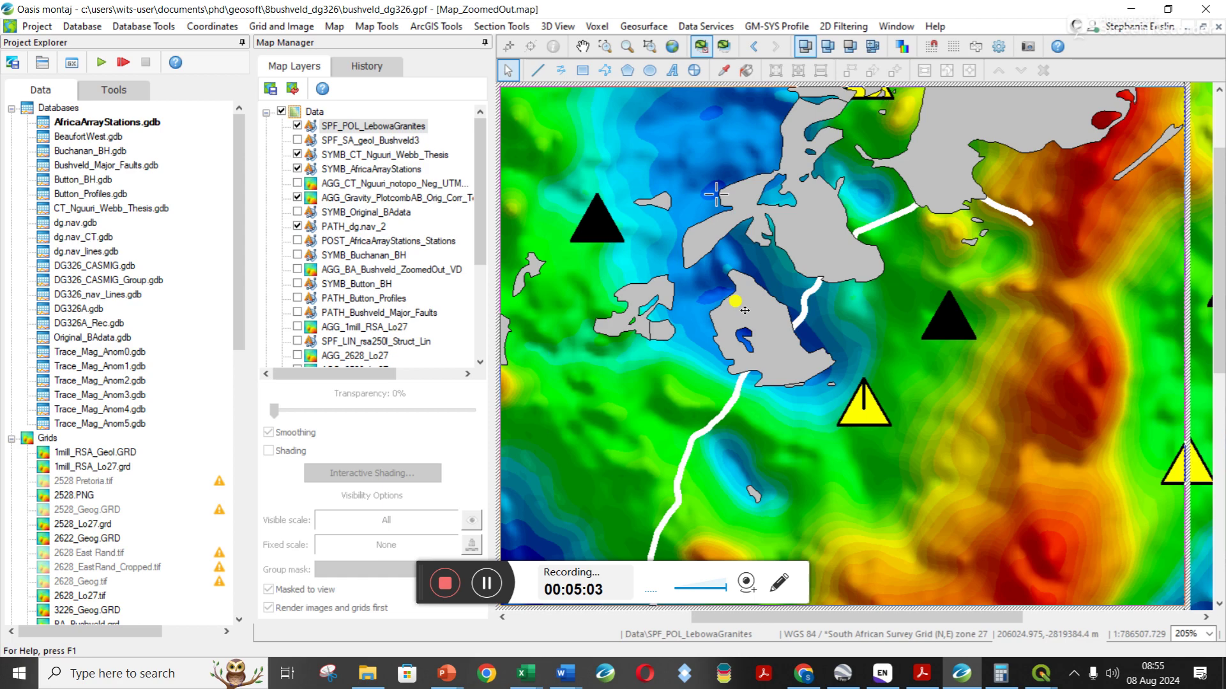
Toggle the SPF_POL_LebowaGranites layer off and on to compare, leaving the grey polygons visible
click(297, 126)
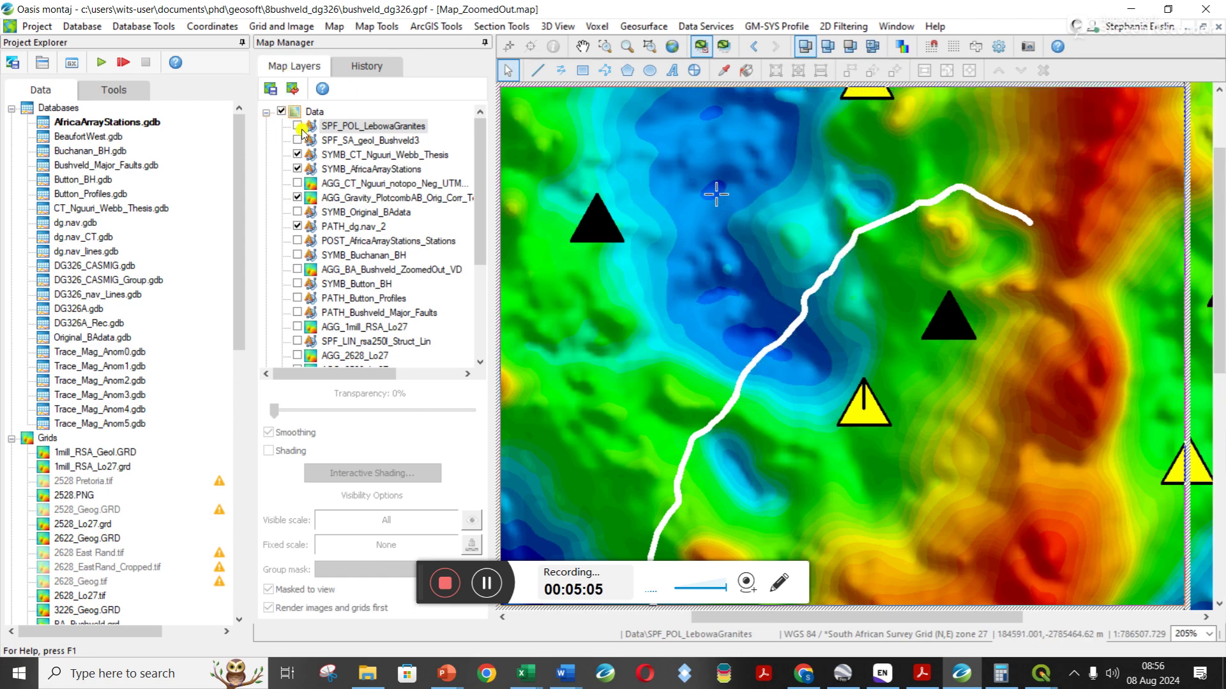
click(298, 127)
click(297, 126)
click(297, 127)
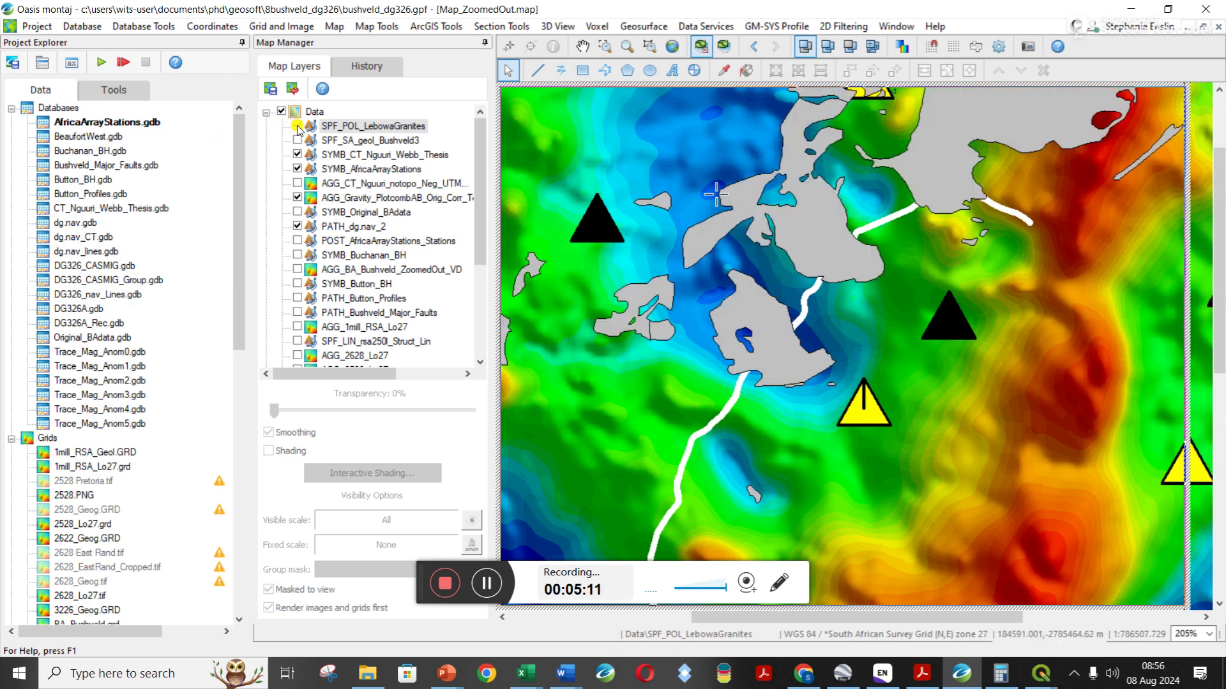
click(297, 127)
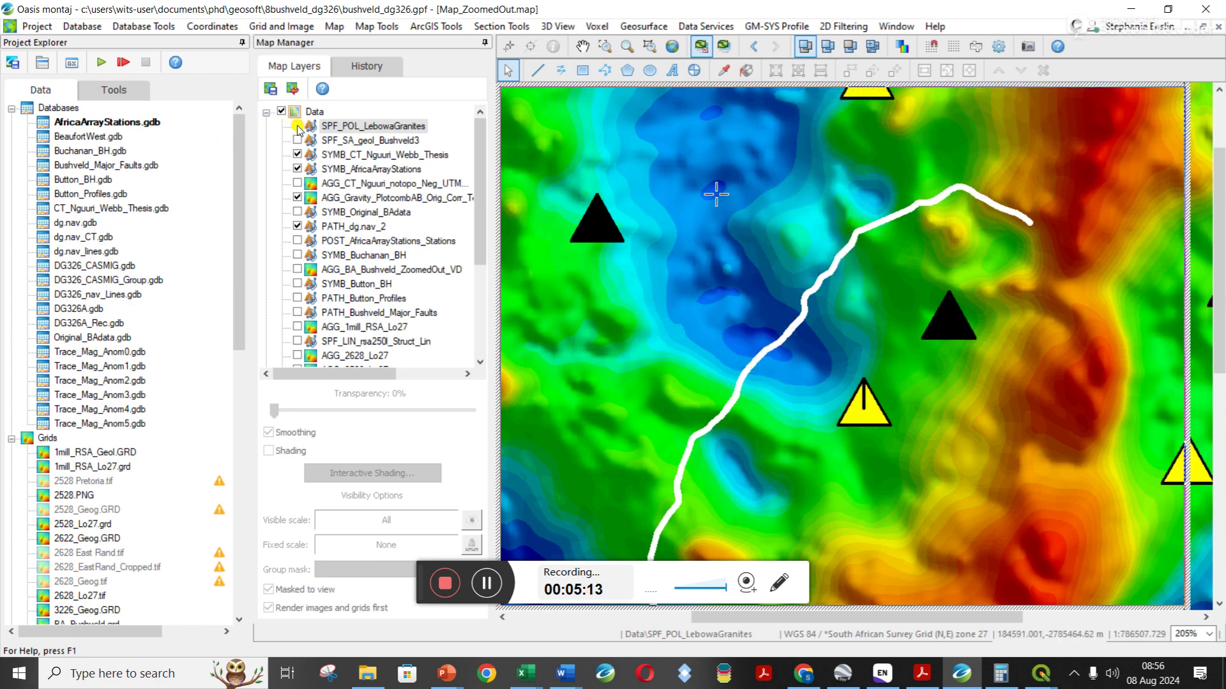
click(297, 127)
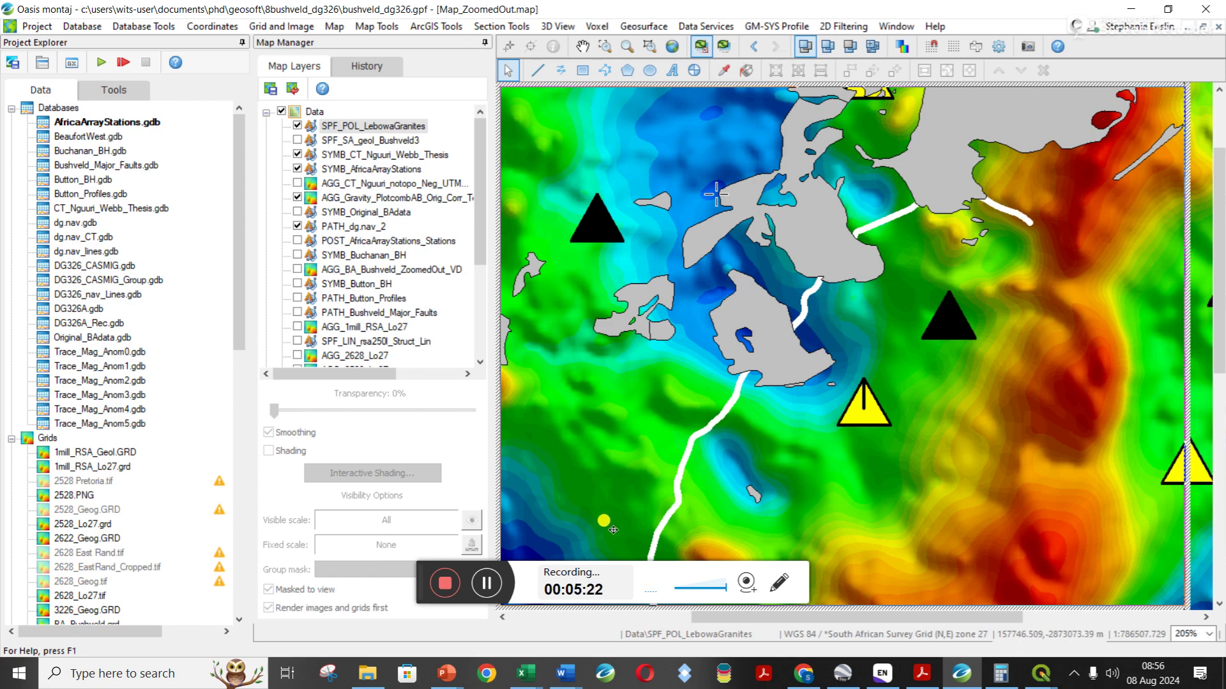
Zoom out to show the full gravity map with its mGal colour legend
scroll(734, 463, down, 3)
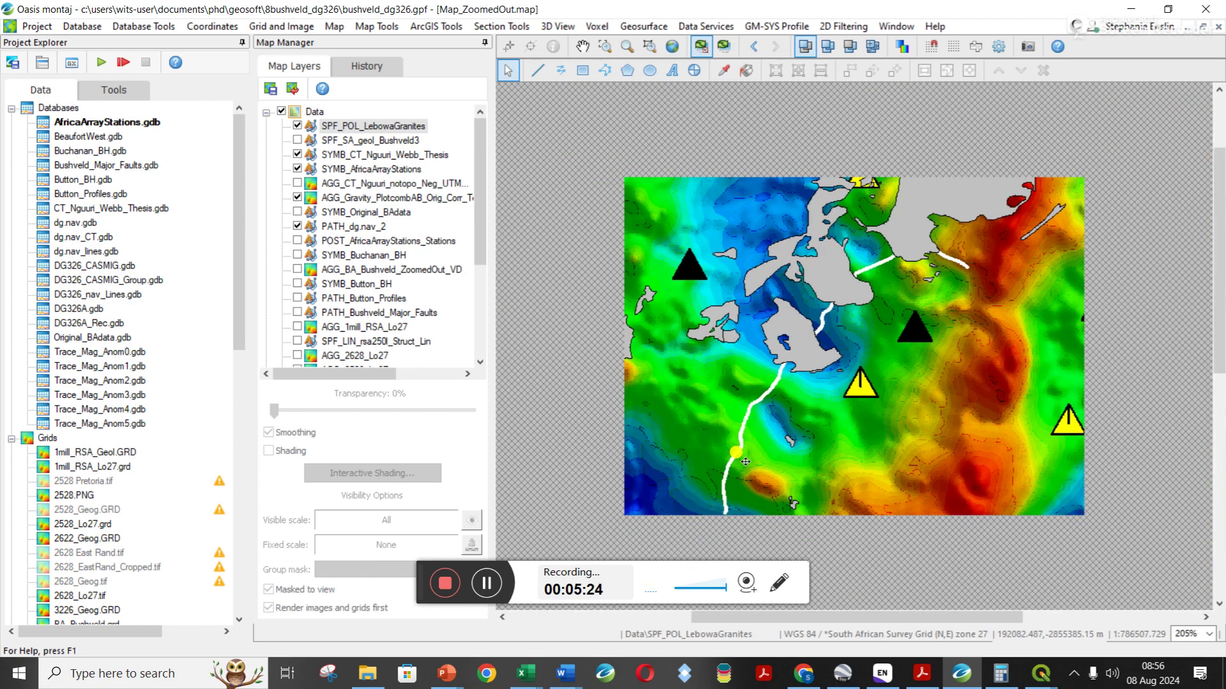
scroll(797, 287, down, 3)
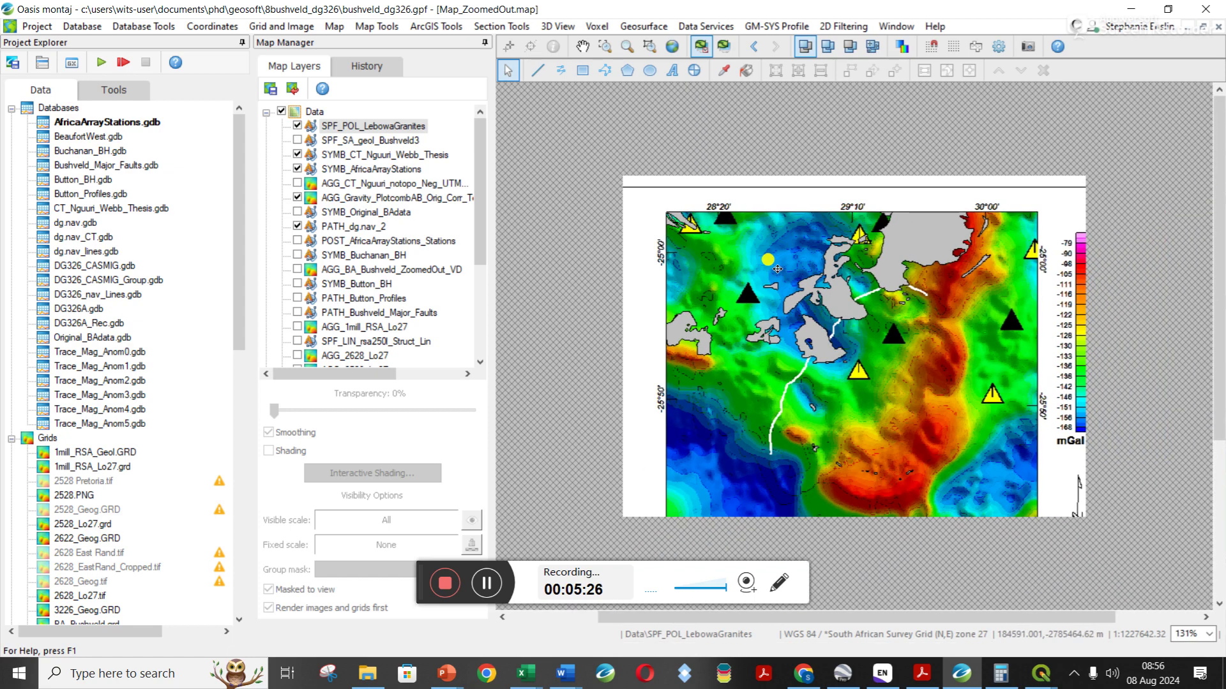
click(903, 258)
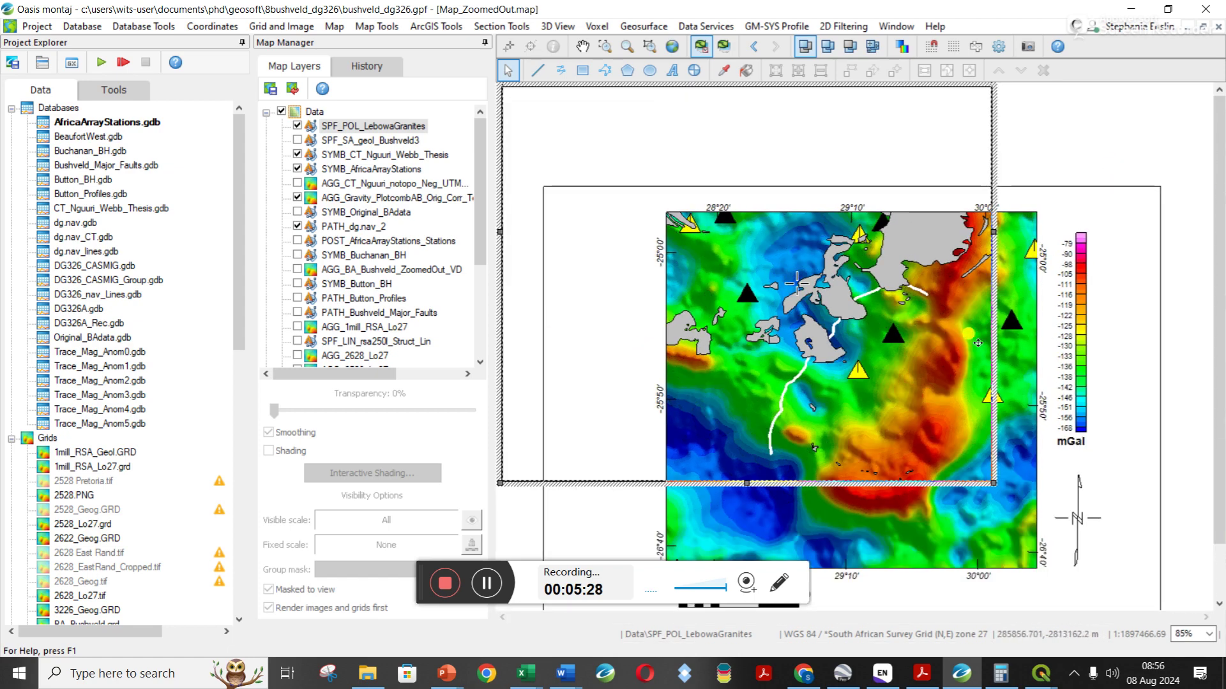